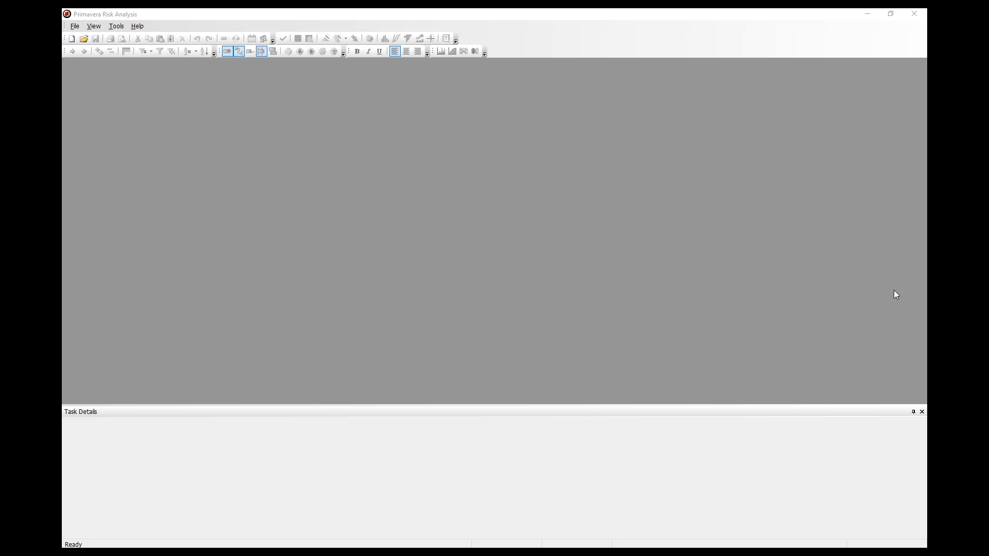
Open the recent plan Register-EPC.plan and display its Risk Register.
left_click(74, 28)
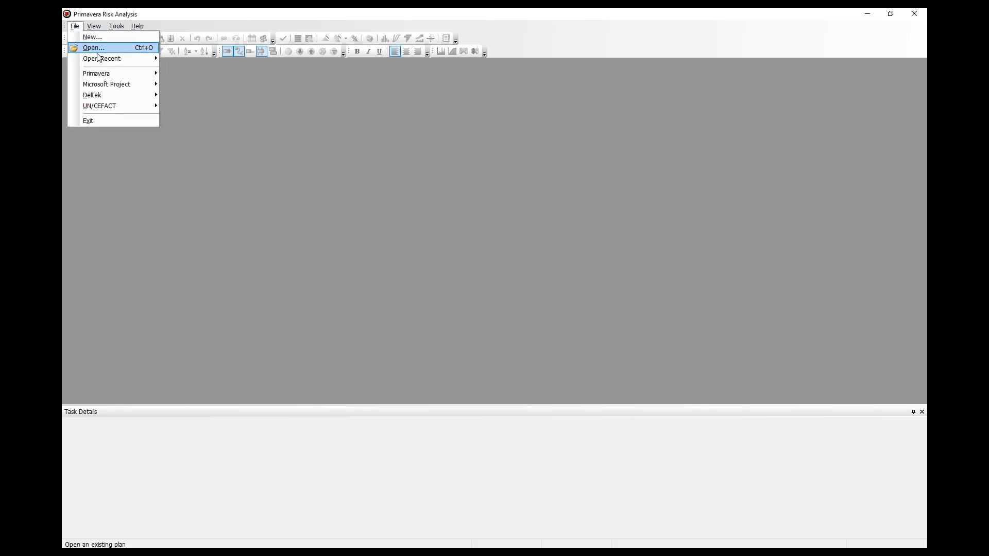
mouse_move(107, 63)
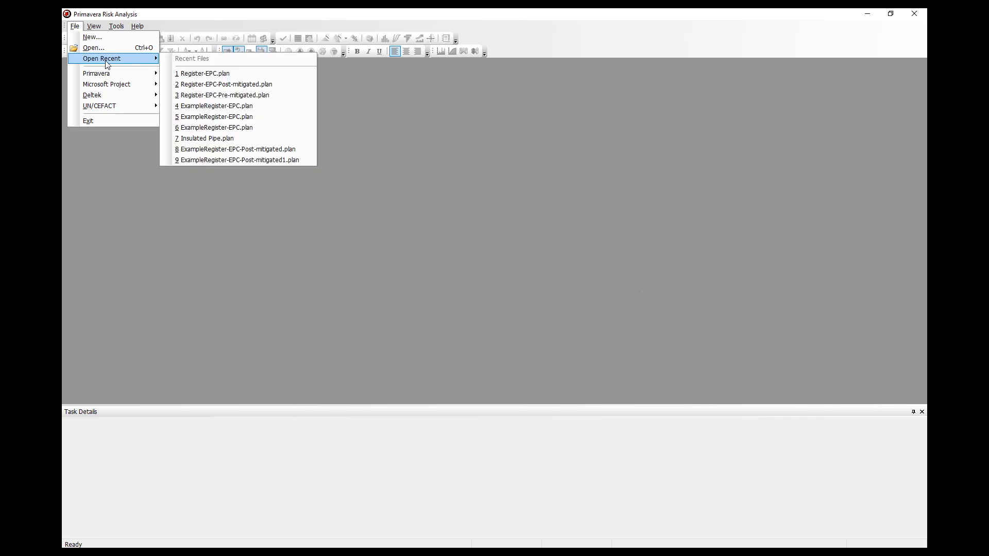
left_click(223, 75)
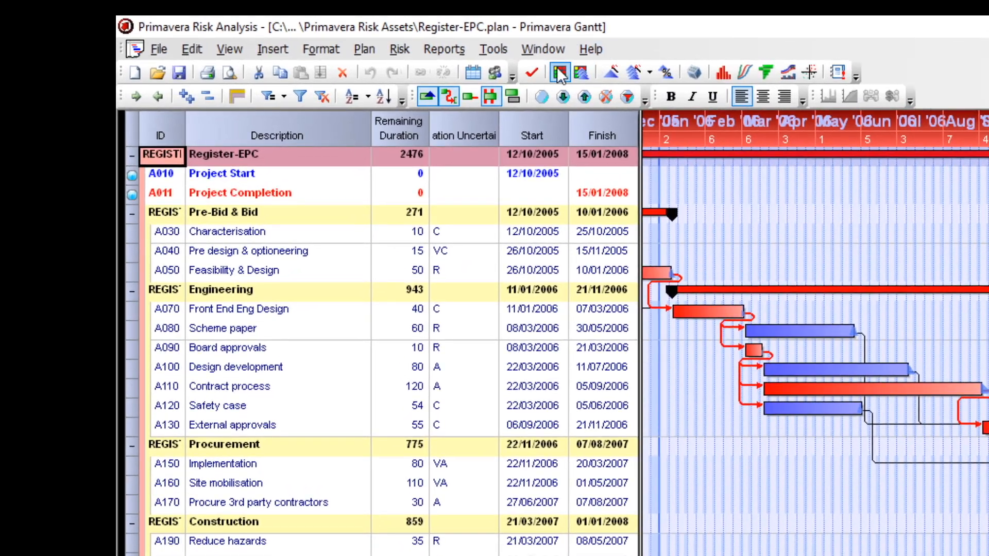
left_click(579, 73)
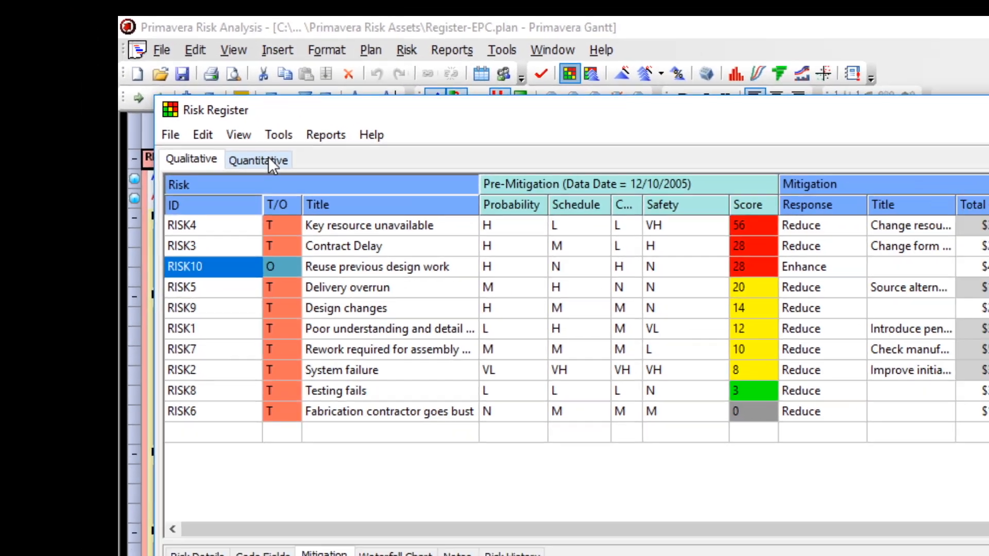
Compare the quantitative pre-mitigated and post-mitigated risk lists, finishing on the pre-mitigated one.
left_click(316, 186)
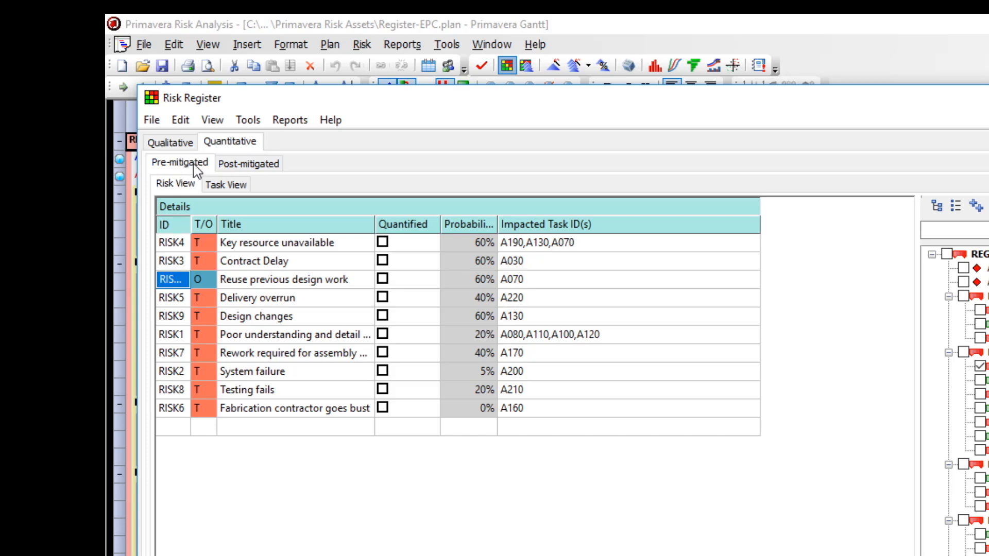
left_click(251, 168)
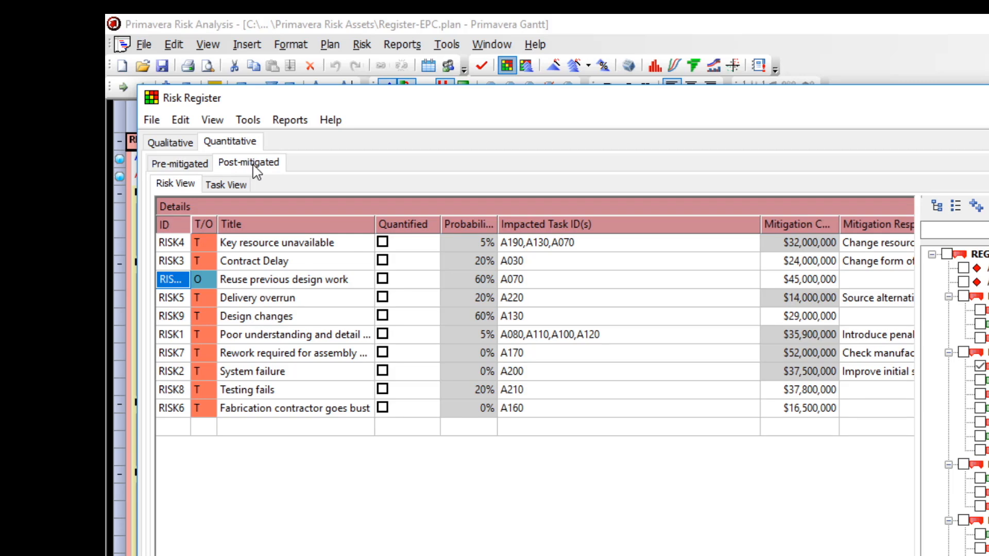
left_click(180, 165)
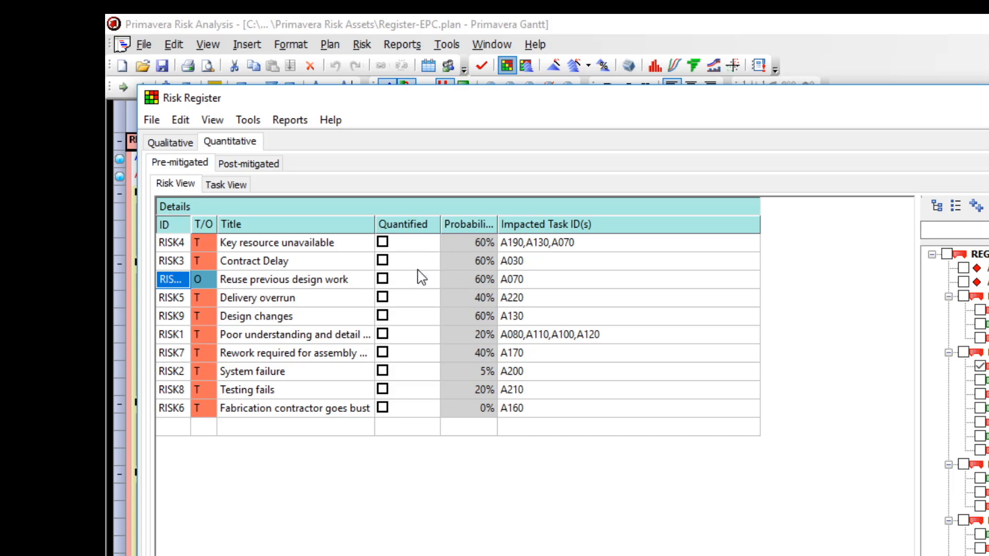
Add a new risk titled "Dummy" in the empty row of the pre-mitigated quantitative register.
left_click(173, 431)
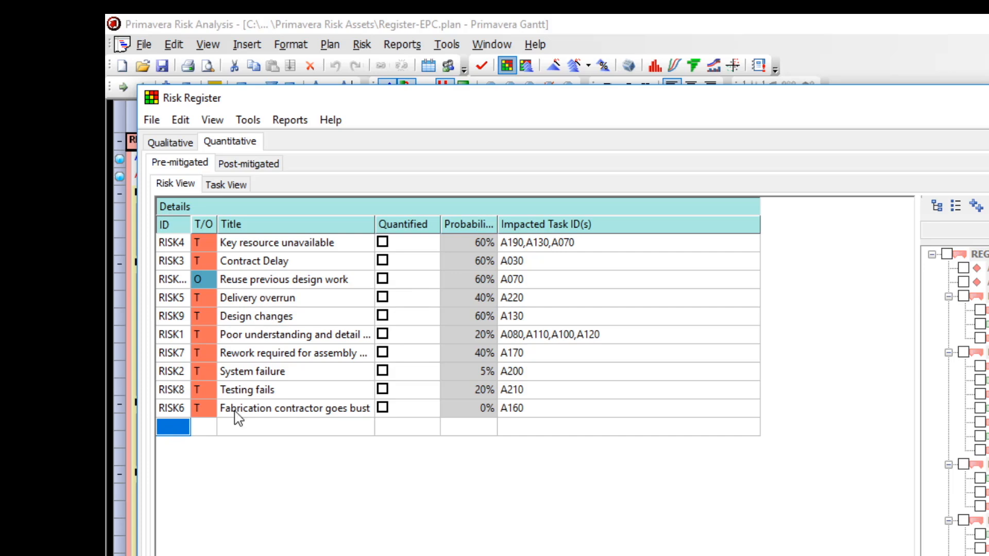
left_click(249, 437)
type("Dummy")
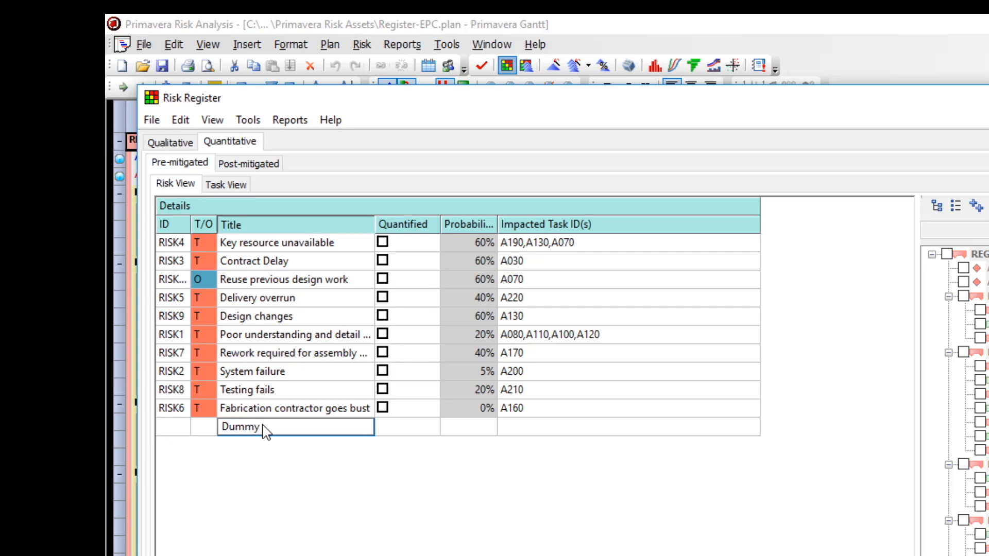
key("Return")
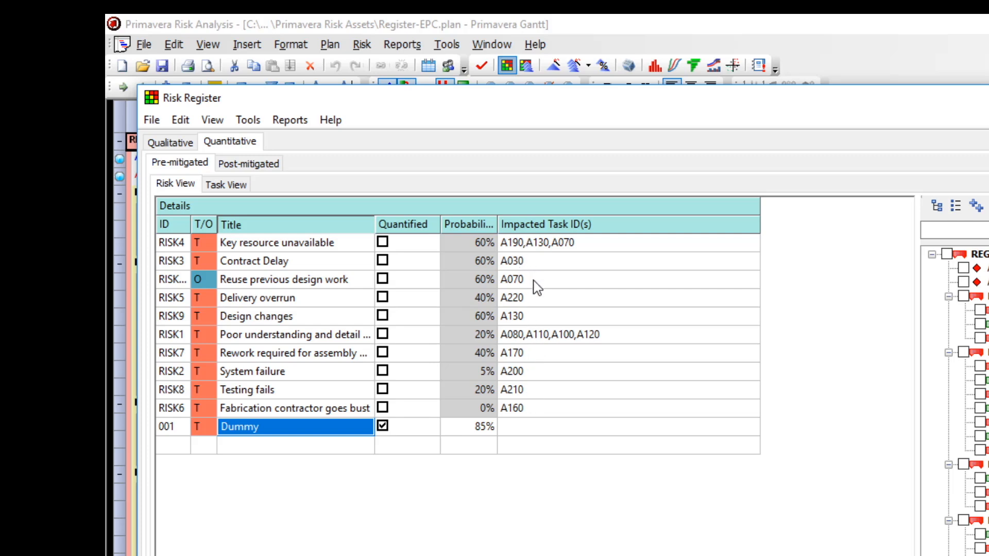
Map the Contract Delay risk to task A080 - Scheme paper as well and remove that extra mapping again.
left_click(317, 257)
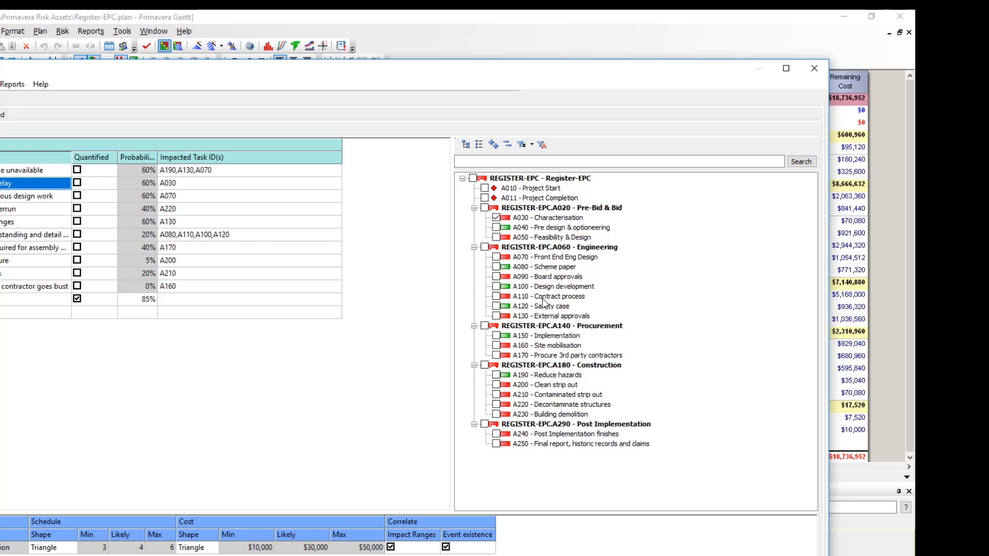
left_click(496, 267)
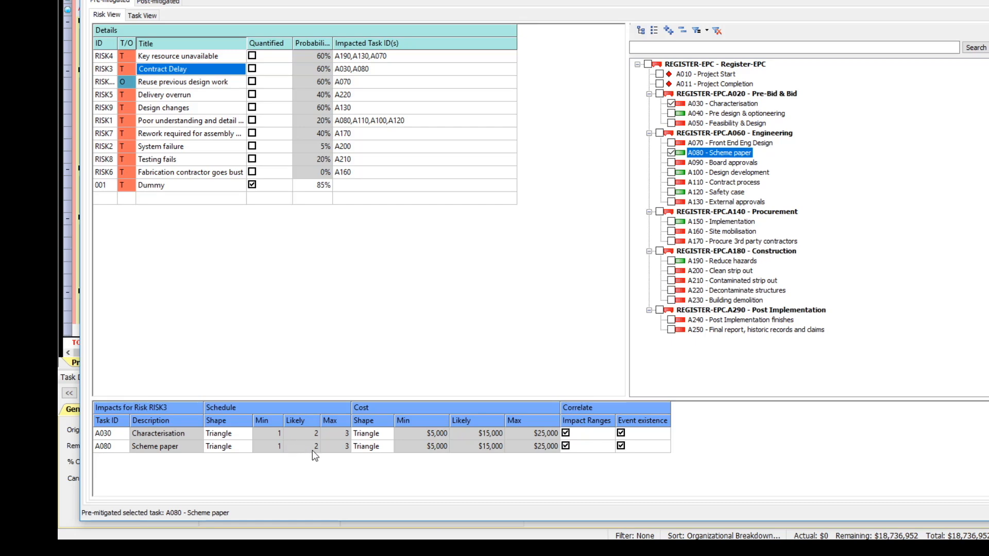
left_click(671, 152)
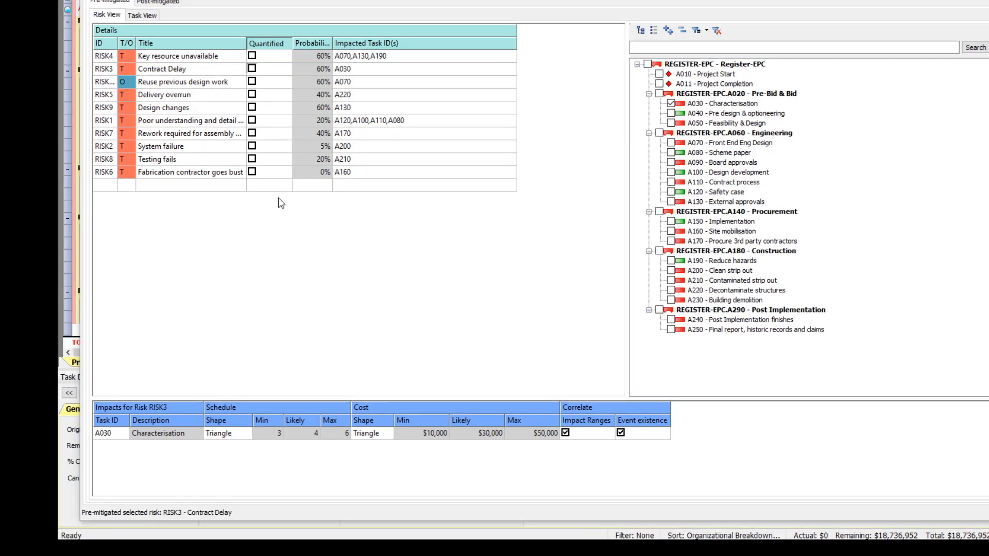
Mark the pre-mitigated Contract Delay risk as quantified.
left_click(180, 73)
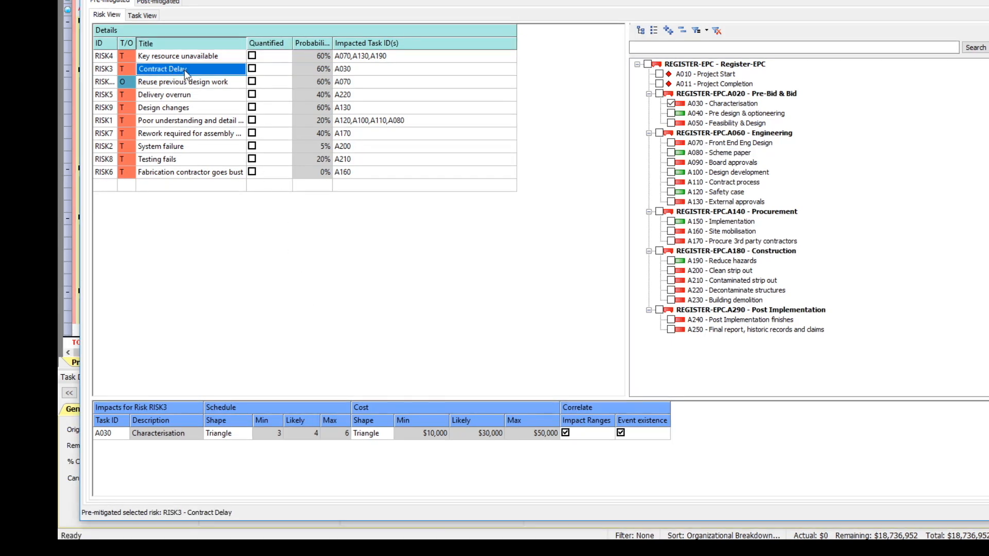
left_click(252, 69)
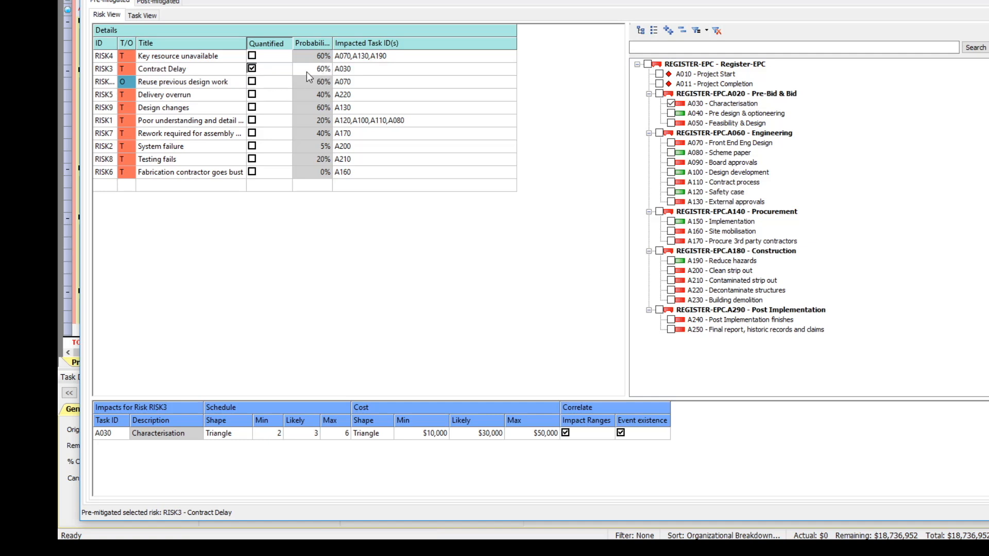
left_click(201, 68)
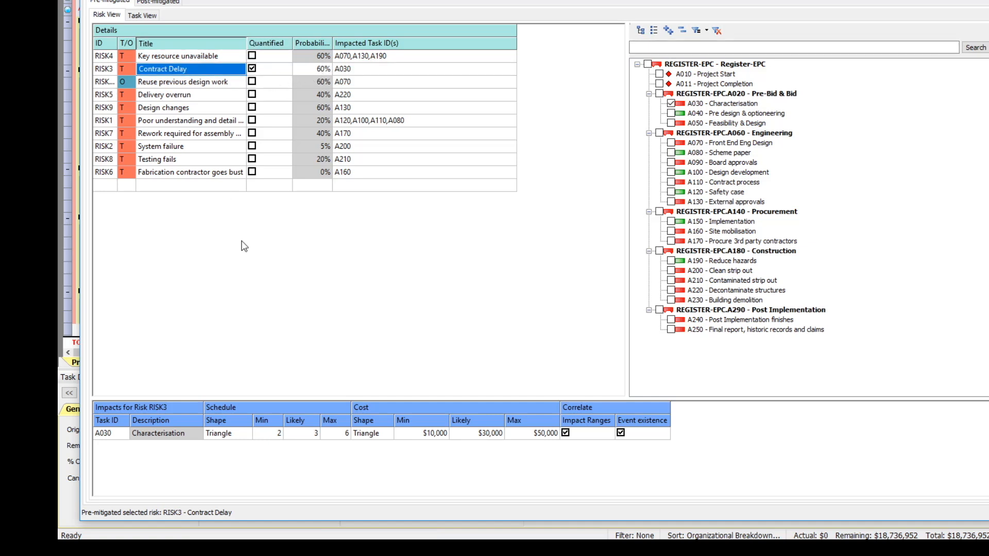
Set Contract Delay's schedule impact on task A030 to minimum 20, likely 35 and maximum 55.
left_click(277, 433)
type("20")
key("Tab")
type("35")
key("Tab")
type("55")
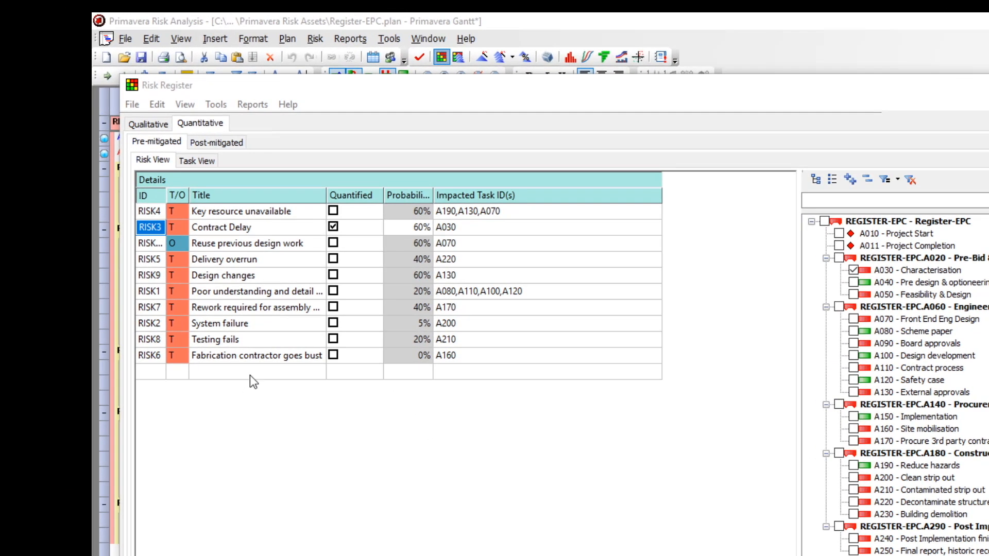
Examine the task impacts of the Key resource unavailable risk and, by task, the risks mapped to A130 - External approvals.
left_click(245, 211)
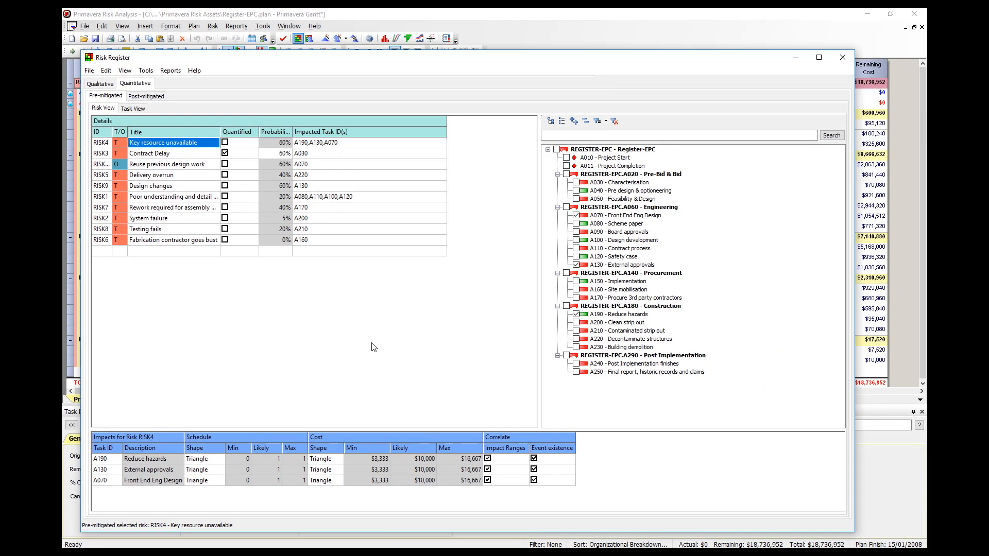
left_click(132, 108)
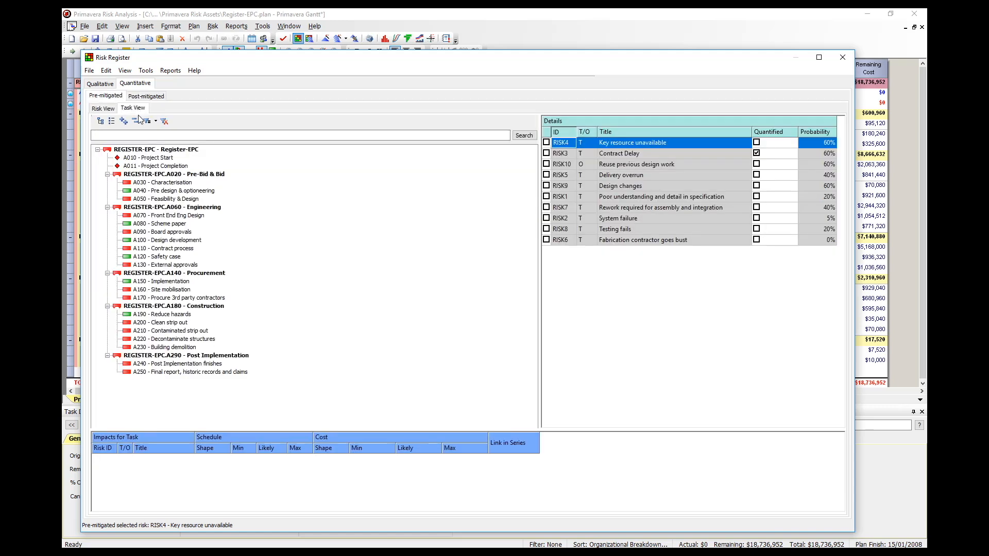
left_click(144, 265)
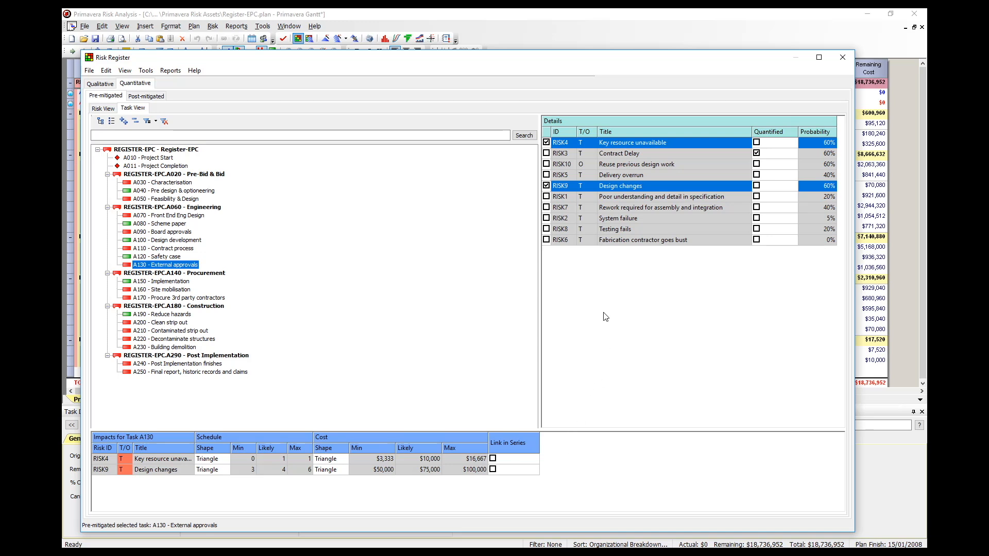
Try marking the Design changes risk as quantified for task A130 and clear the setting again.
left_click(756, 186)
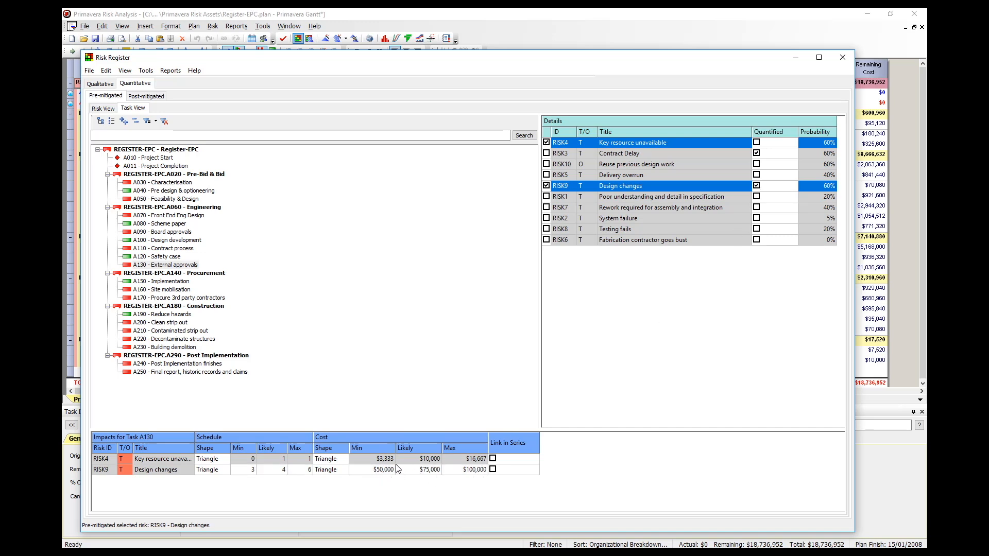
left_click(756, 186)
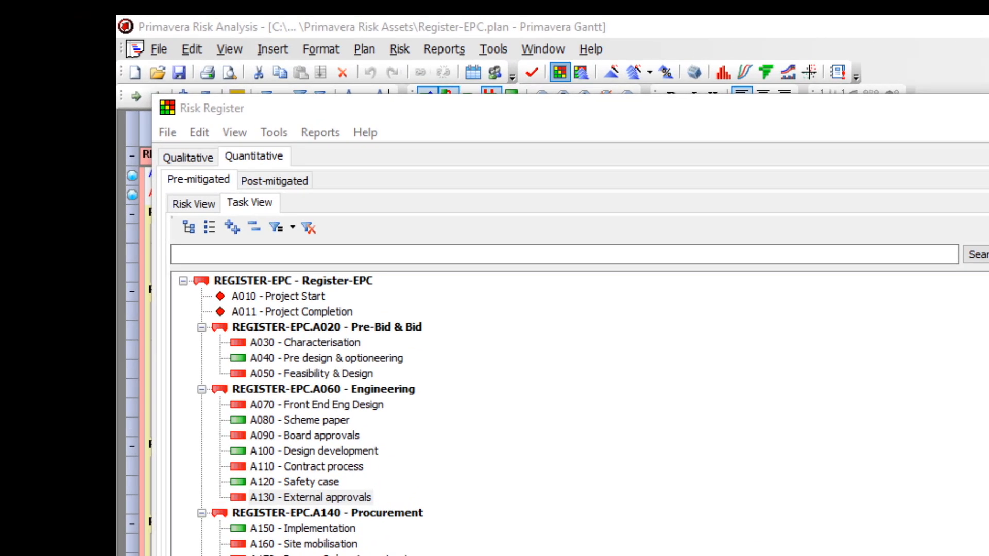
Delete the Dummy risk and its task mappings from the pre-mitigated risk list.
left_click(187, 205)
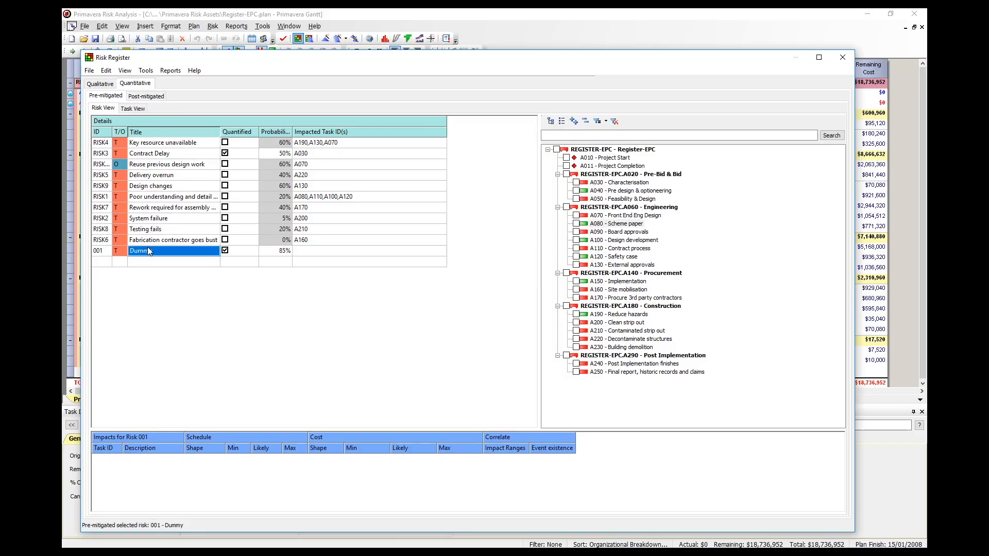
key("Delete")
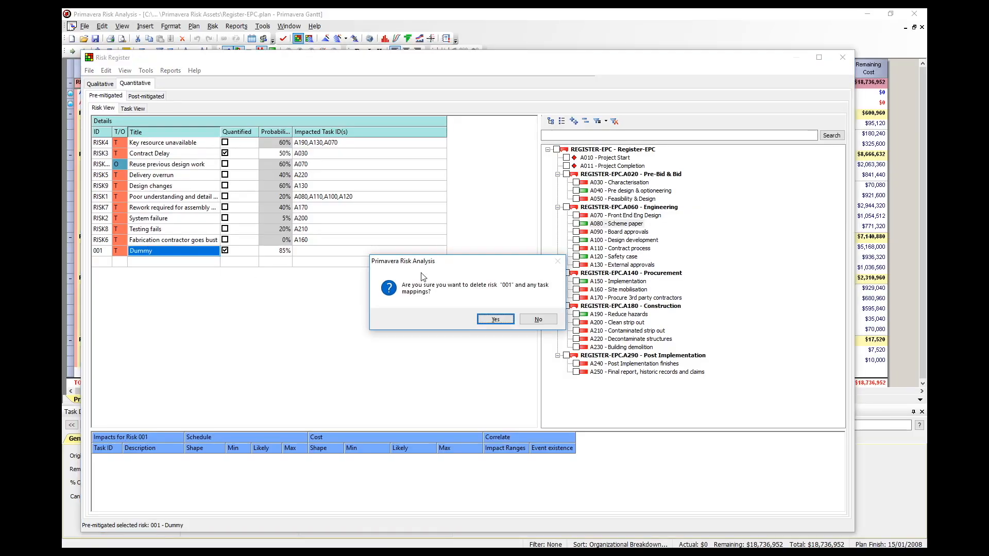
left_click(494, 320)
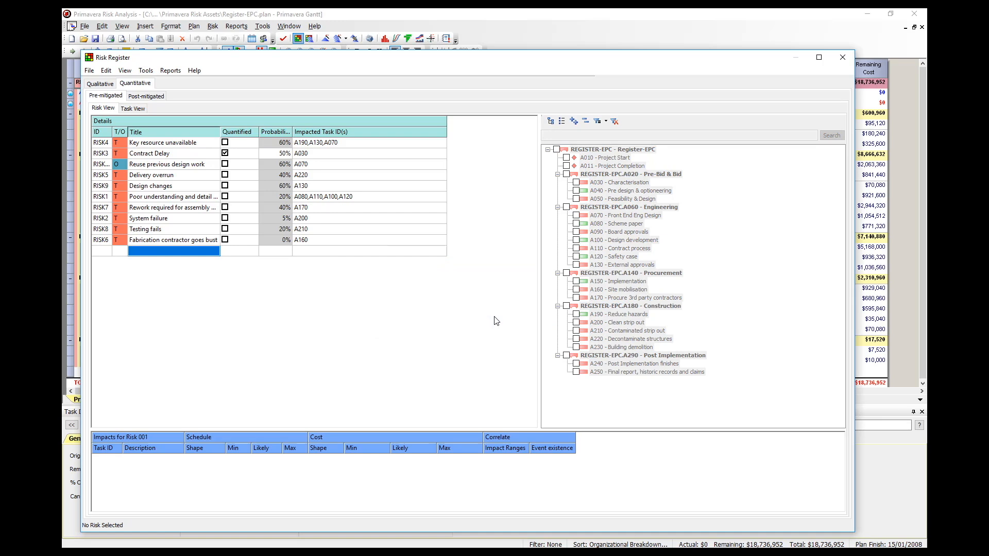
Close the Risk Register and save the changes made to it.
left_click(843, 58)
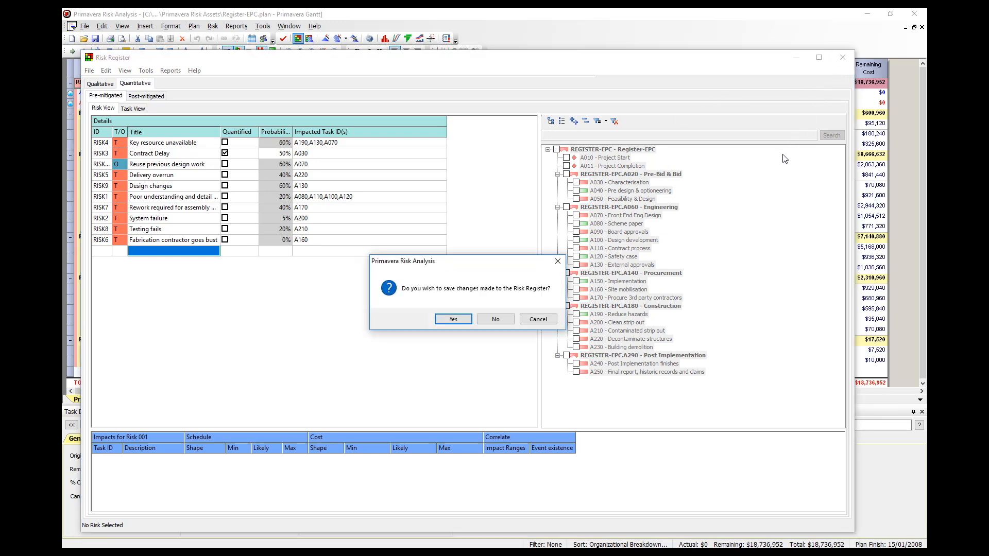
left_click(453, 319)
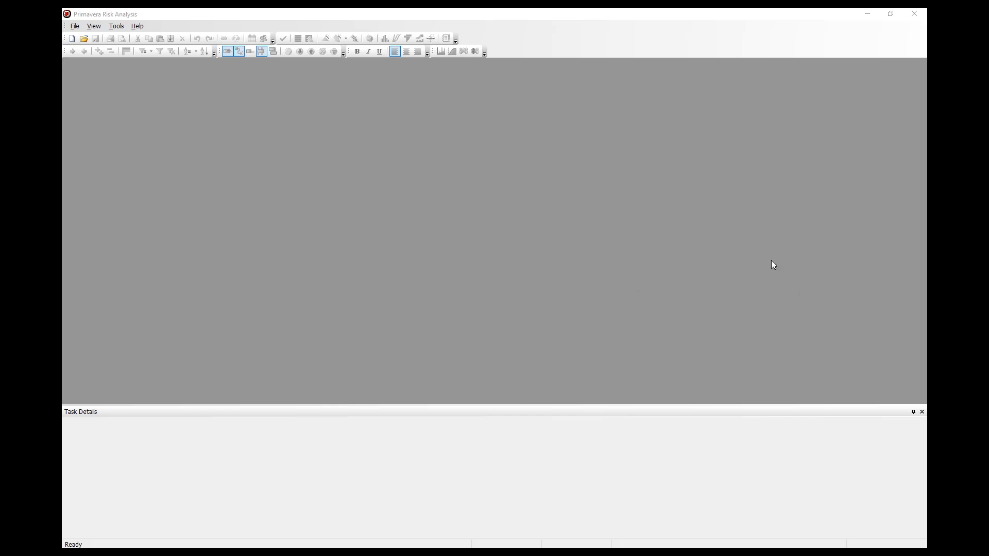
Reopen the recent plan Register-EPC.plan and bring up its Risk Register.
left_click(75, 26)
mouse_move(97, 59)
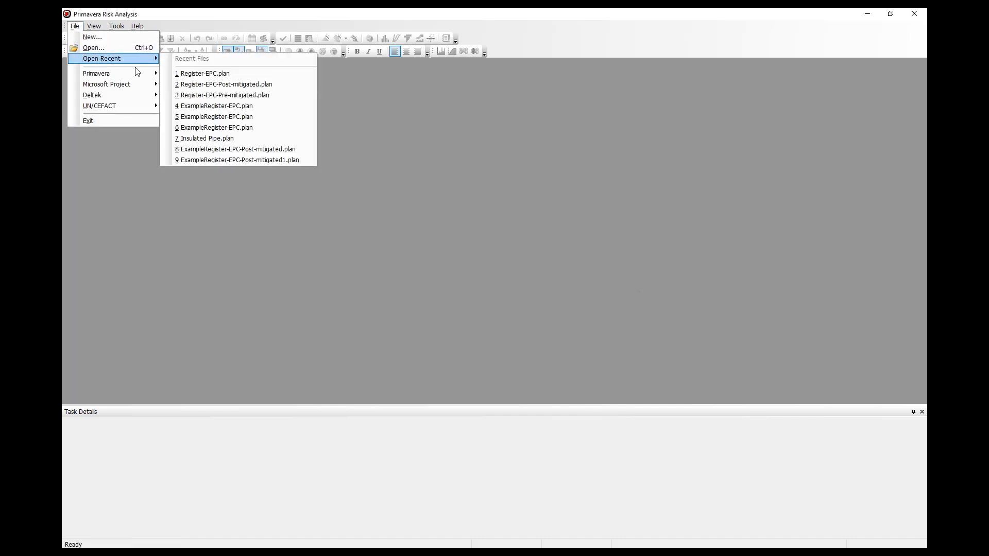
left_click(222, 76)
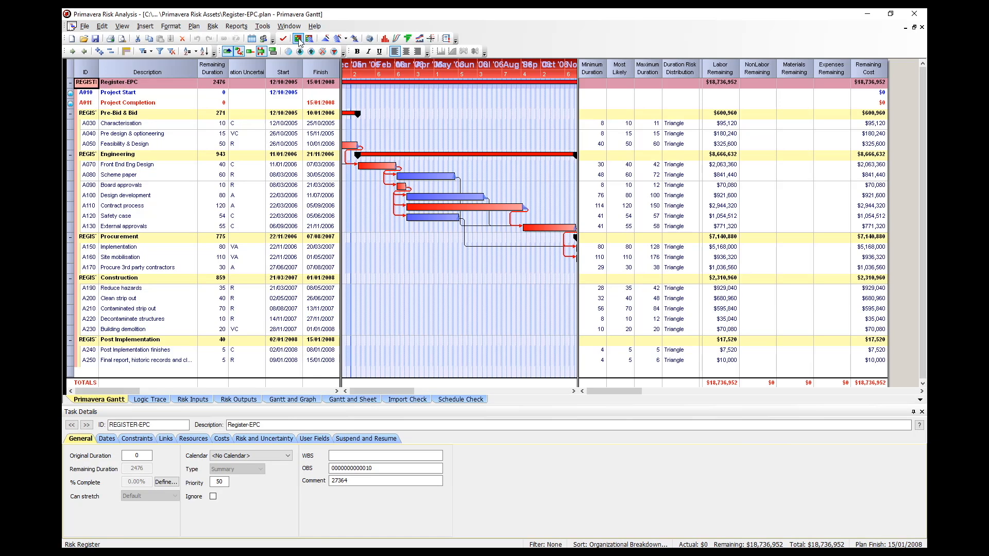
left_click(299, 41)
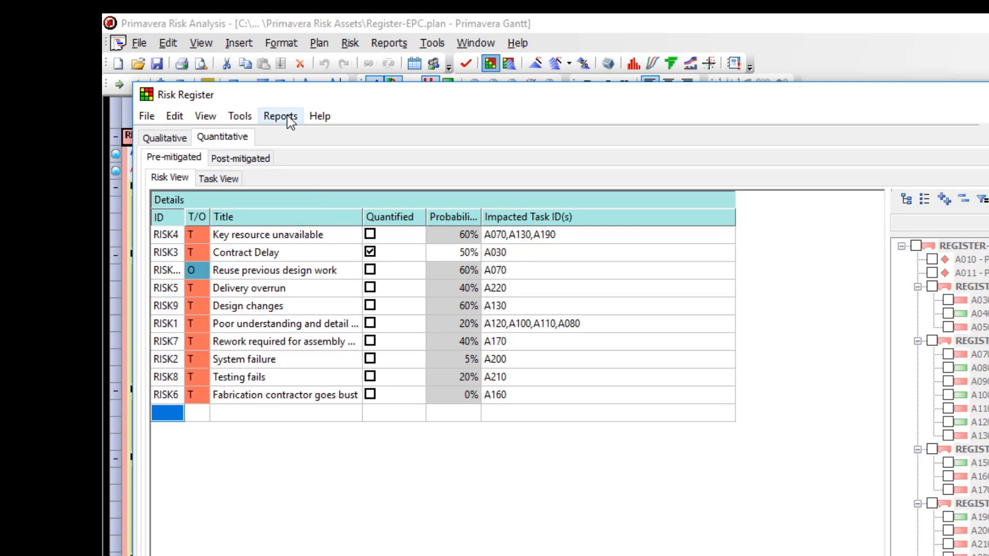
Generate the Risk Matrix report and review its summary and the pre-mitigation and post-mitigation matrices.
left_click(281, 117)
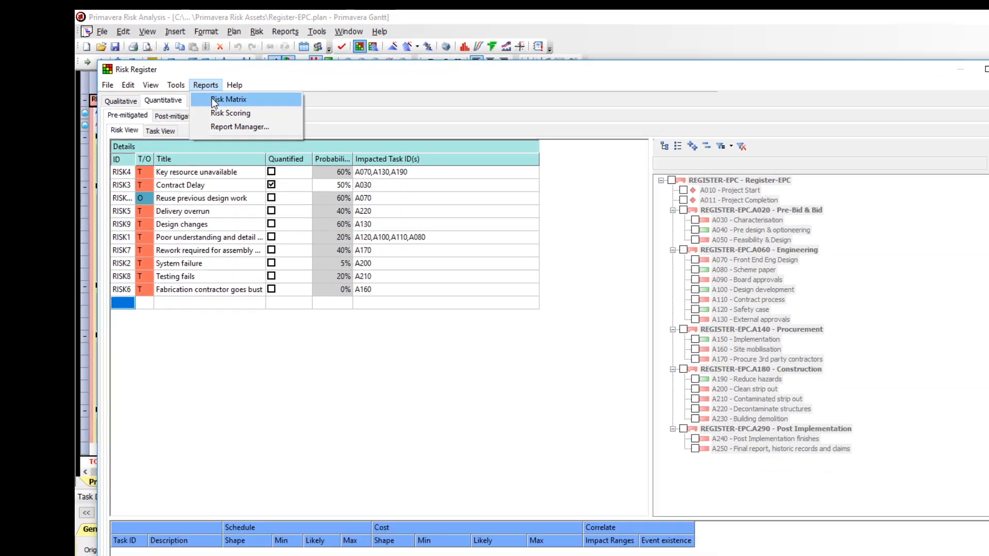
left_click(287, 136)
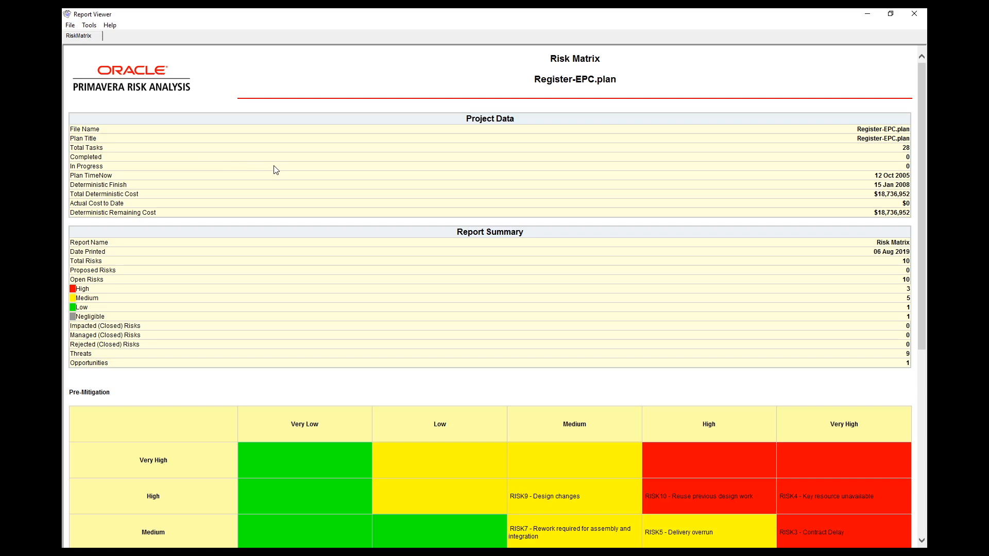
scroll(276, 168, "down", 10)
scroll(278, 169, "down", 1)
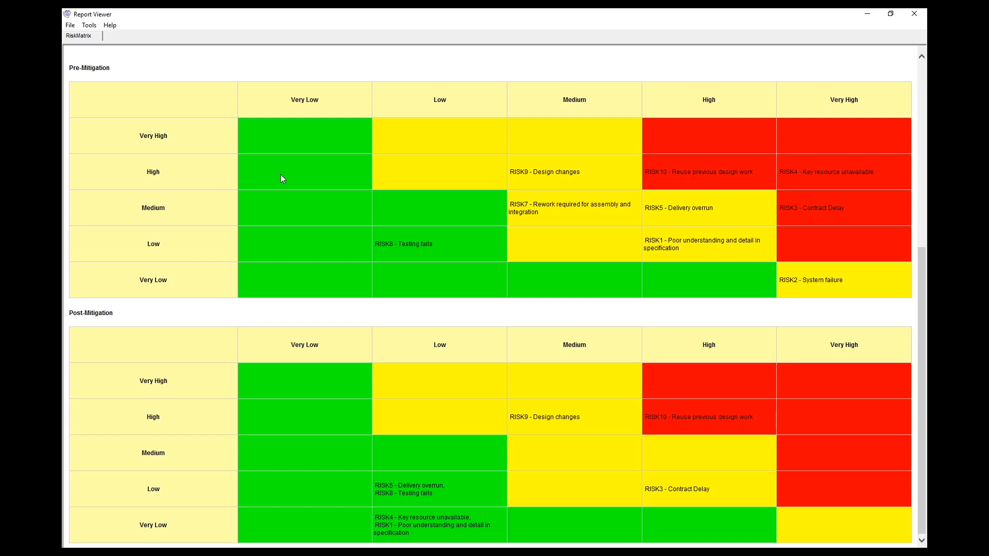
scroll(282, 178, "up", 5)
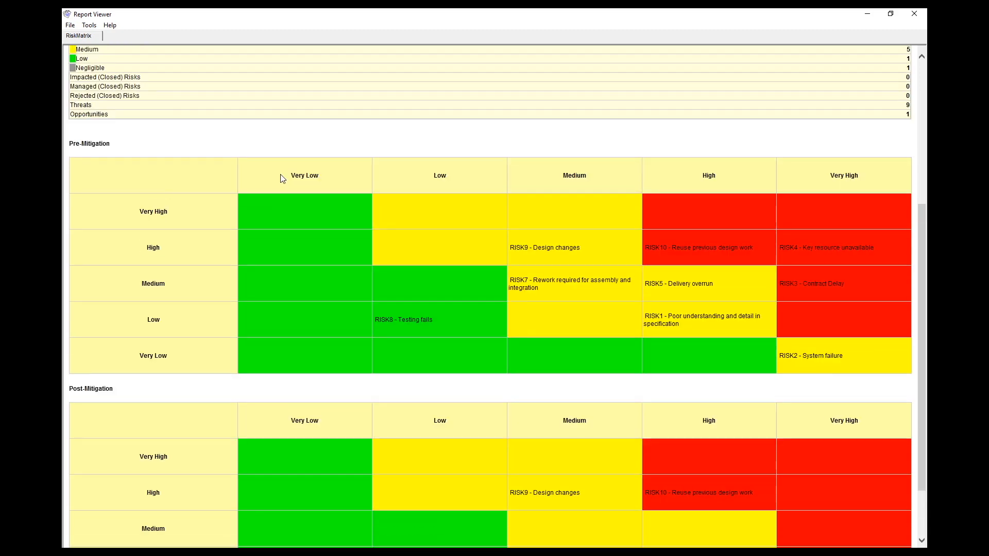
scroll(282, 178, "up", 3)
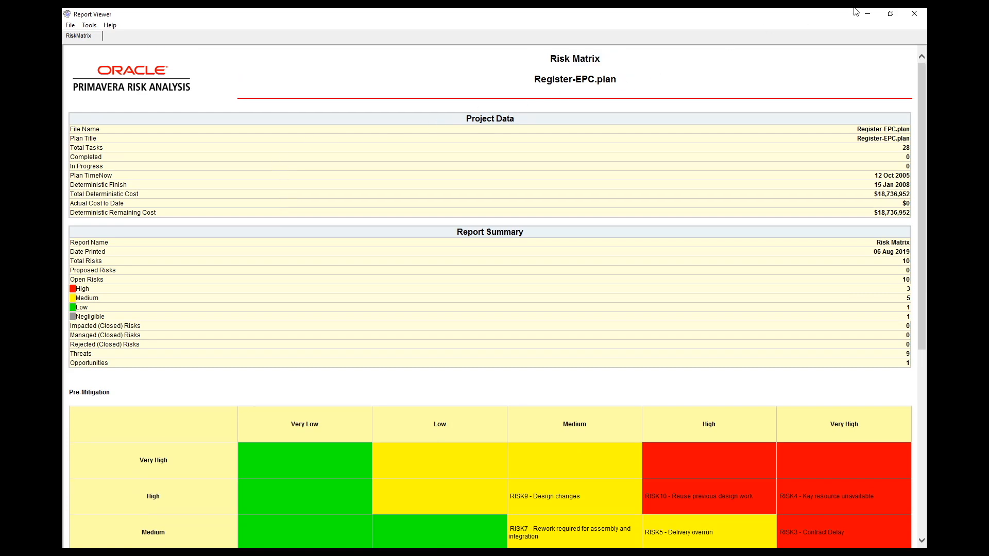
Close the Risk Matrix report, then generate the Risk Scoring report and review its probability, impact and scoring scales.
left_click(915, 14)
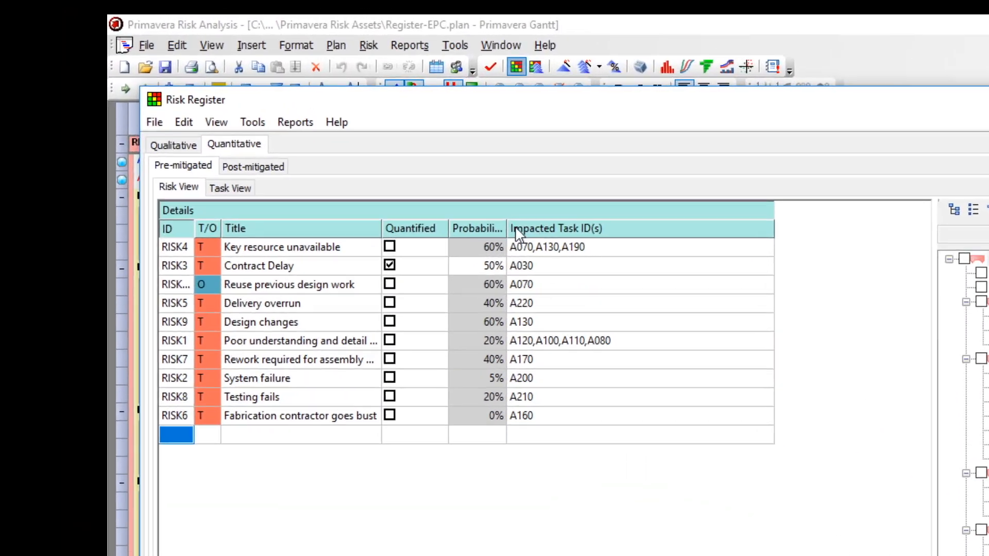
left_click(302, 127)
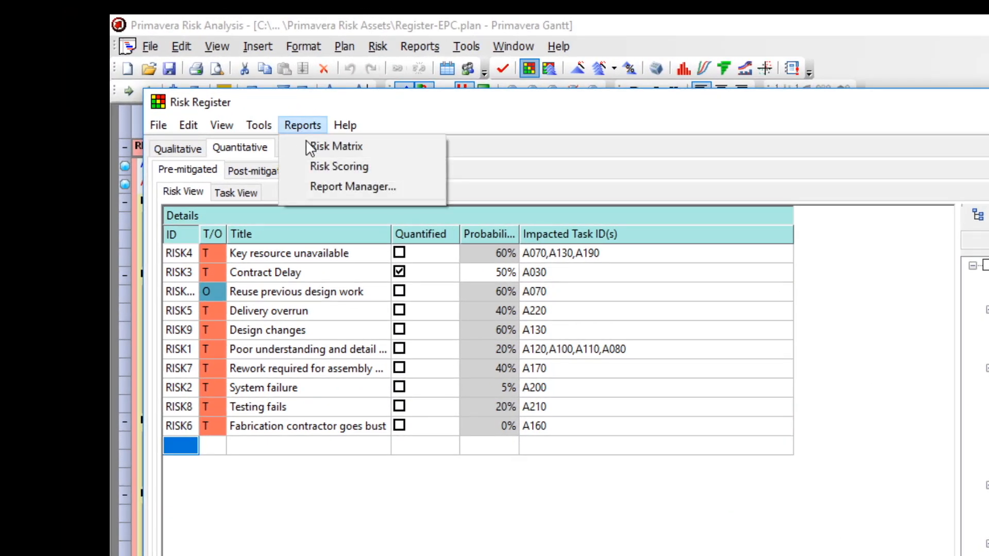
left_click(330, 164)
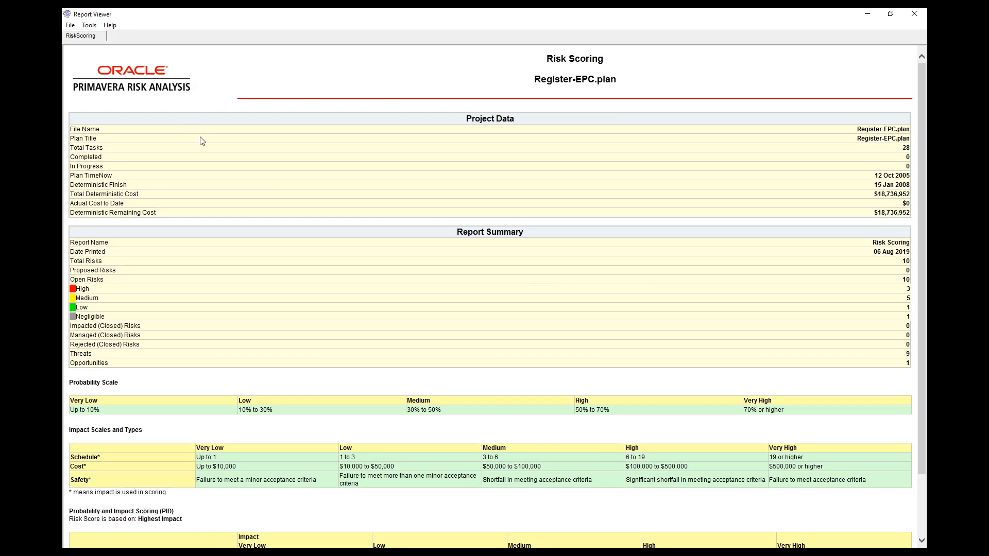
scroll(214, 153, "down", 3)
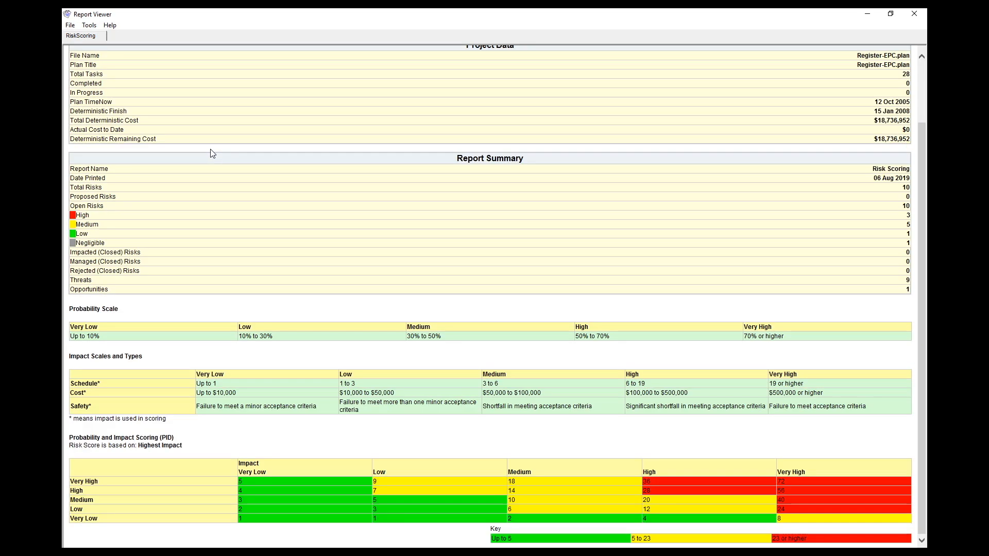
scroll(208, 151, "up", 3)
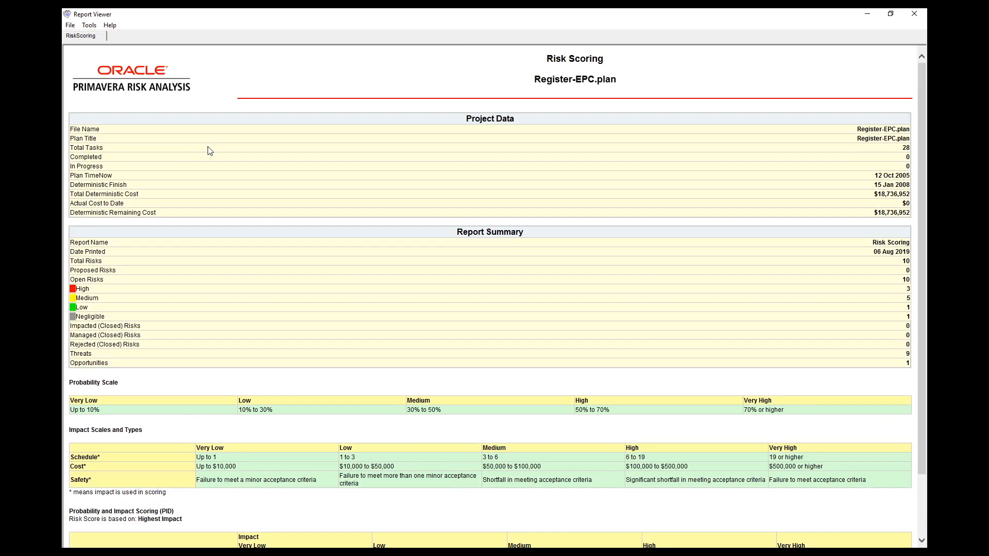
left_click(921, 16)
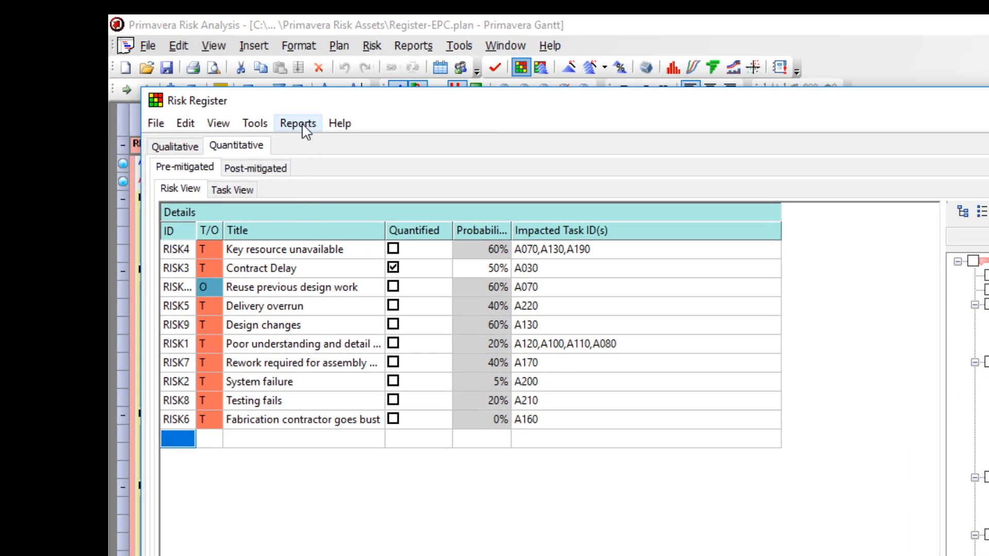
Create a new report in the Report Manager and save it as Test Report in the P6 Intermediate Course folder.
left_click(303, 126)
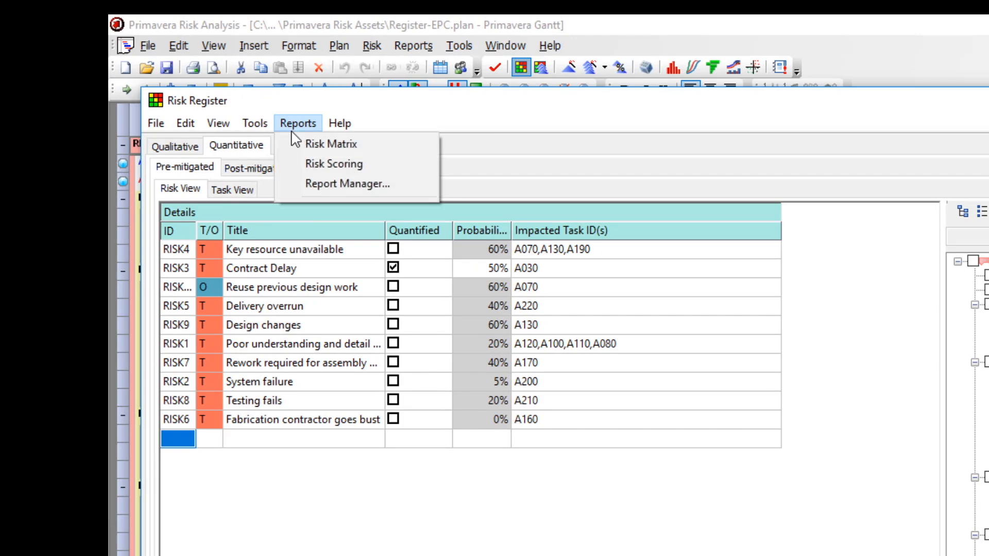
left_click(326, 185)
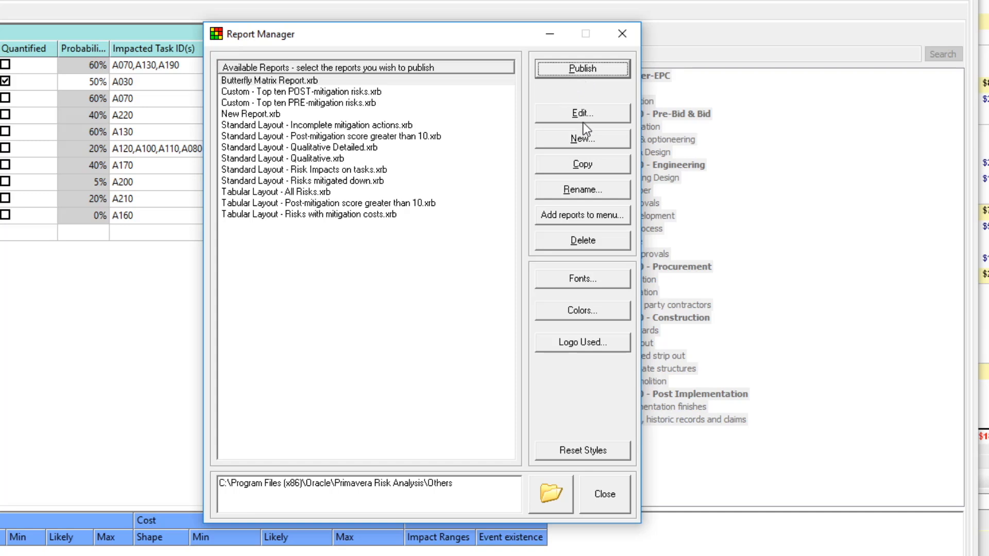
left_click(590, 139)
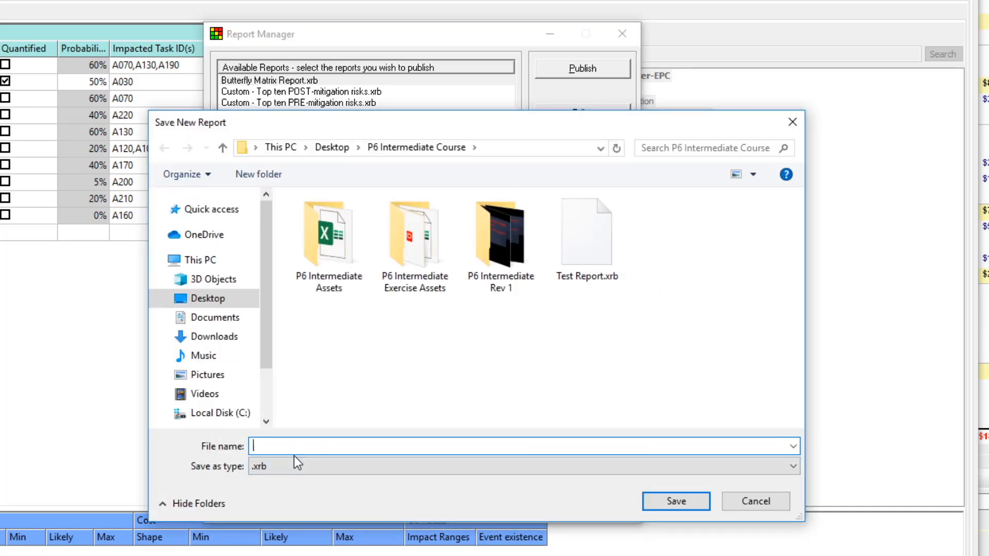
type("Tes")
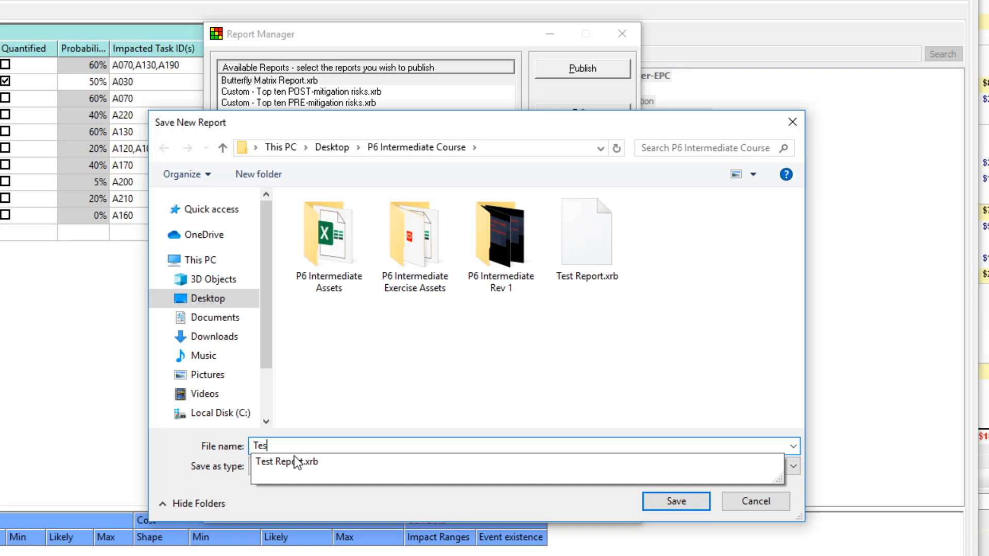
type("t Report")
left_click(677, 504)
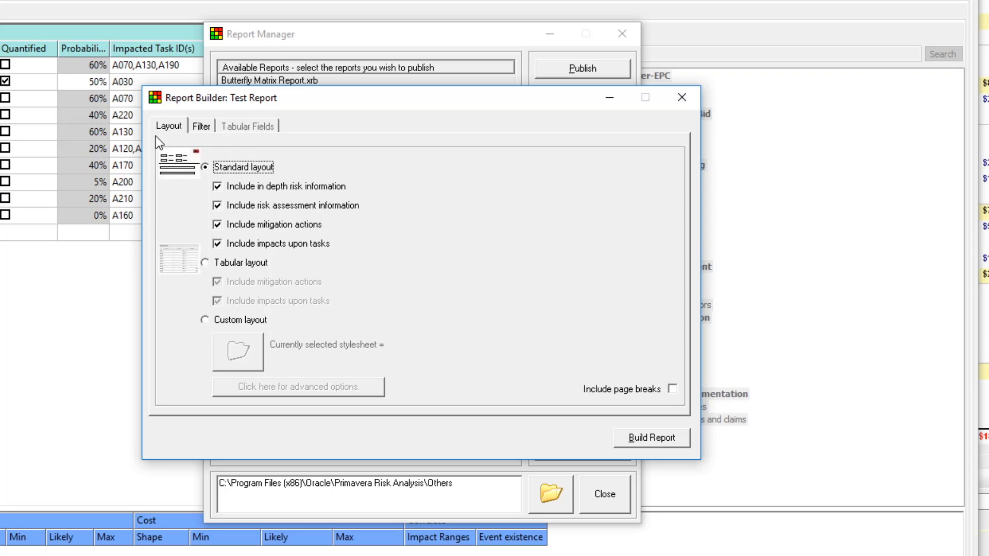
Set the report to Tabular layout with mitigation actions and impacts upon tasks included.
left_click(169, 127)
left_click(204, 262)
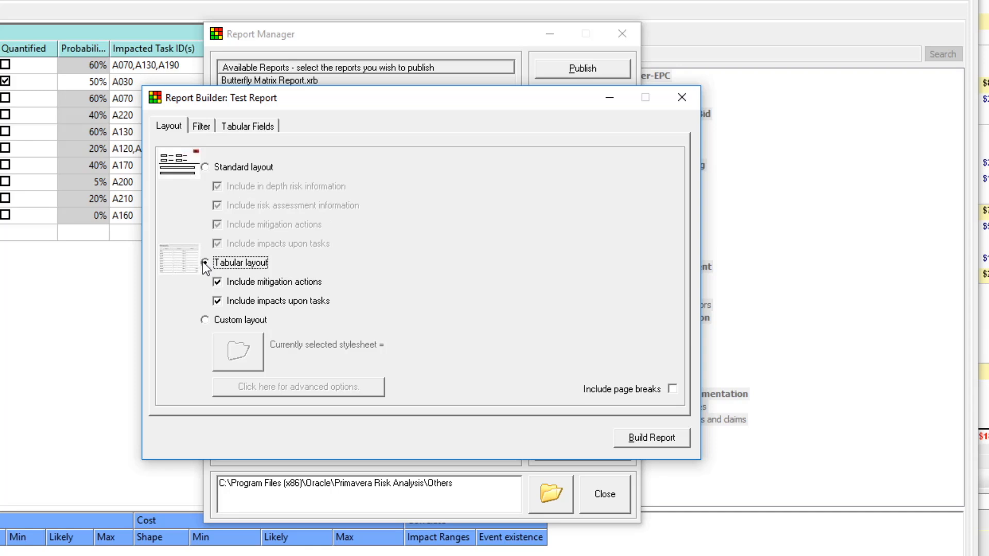
left_click(205, 319)
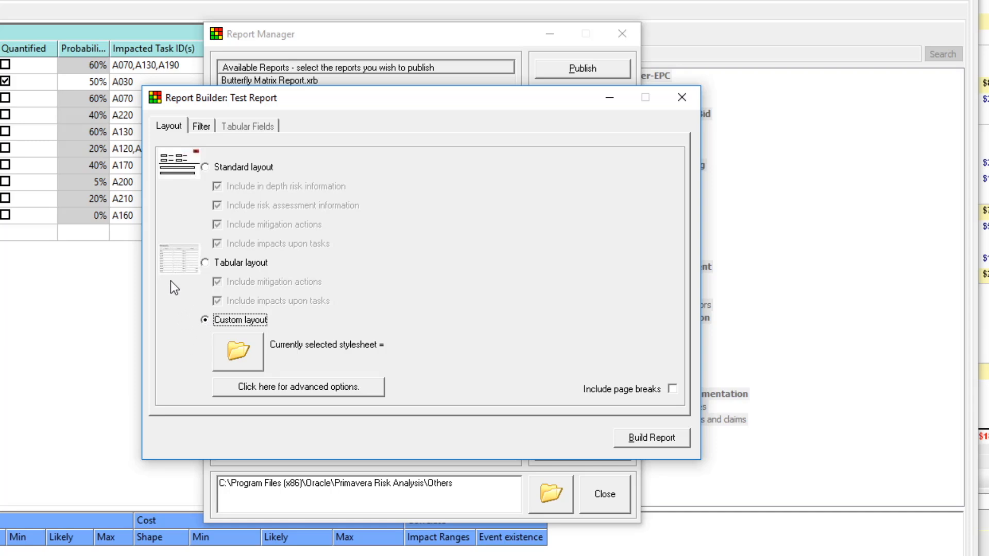
left_click(205, 262)
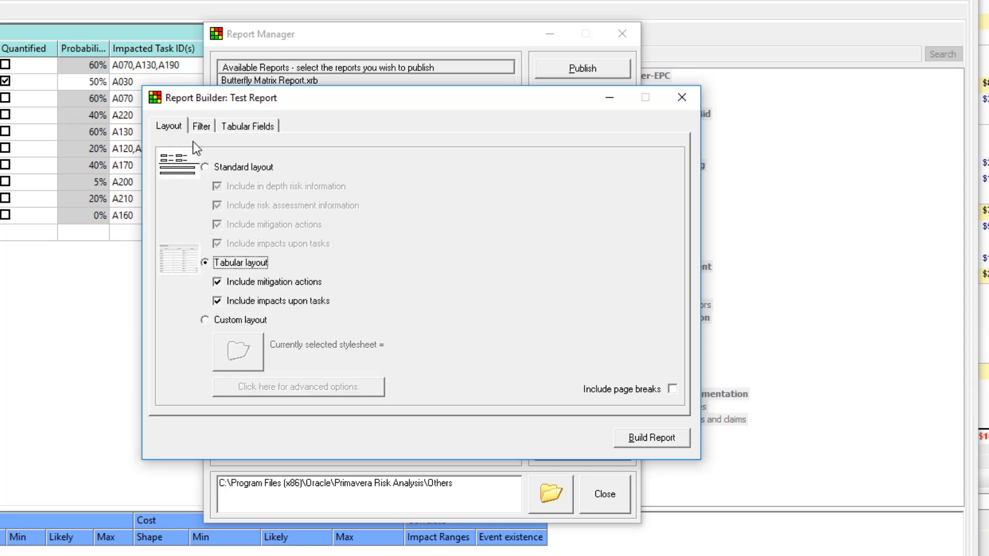
Add a filter condition to the report where RISK.Owner = TR.
left_click(201, 127)
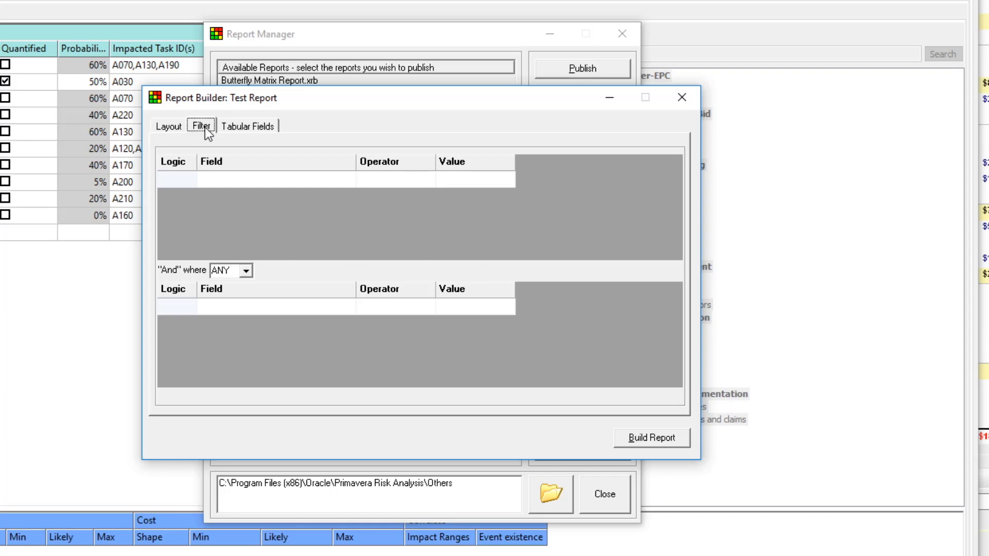
left_click(355, 179)
left_click(347, 179)
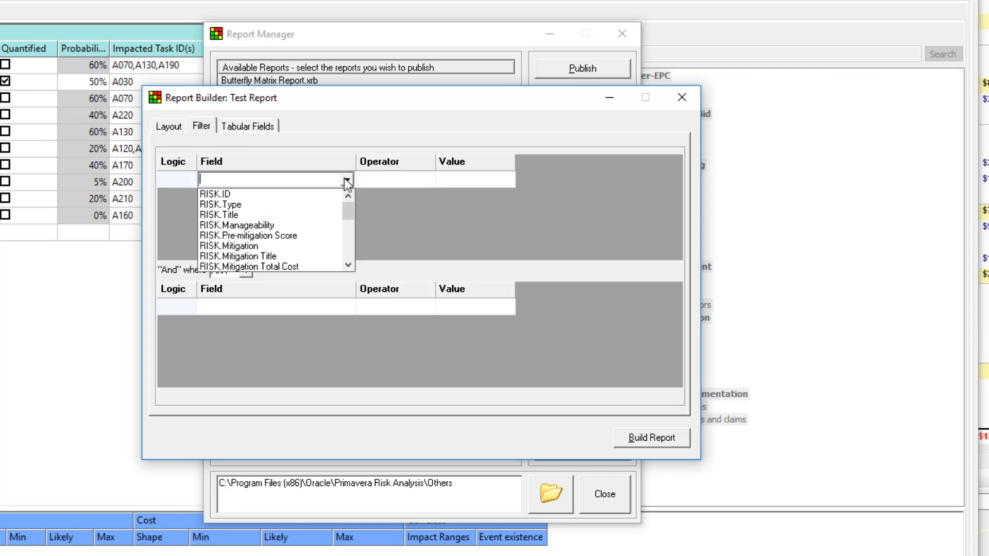
scroll(312, 206, "down", 2)
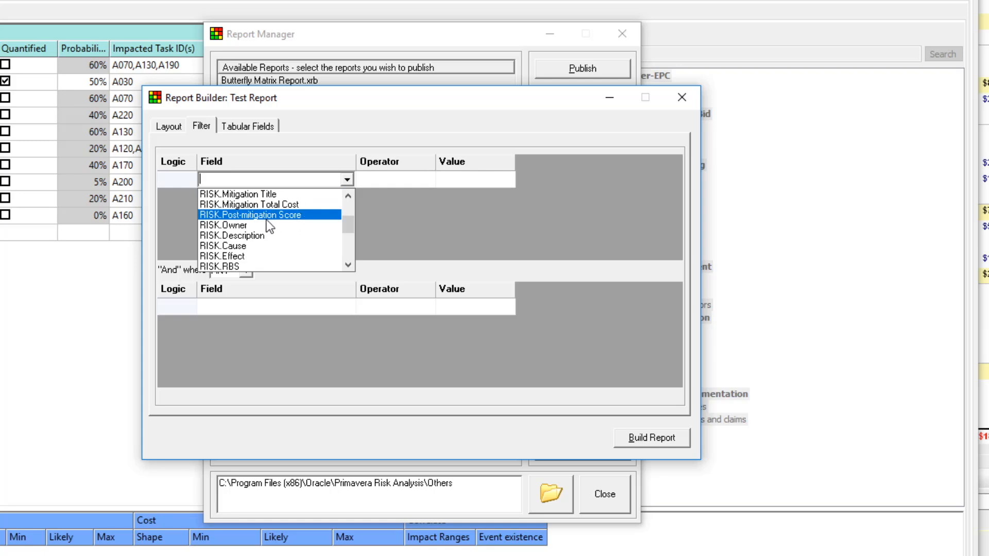
left_click(261, 225)
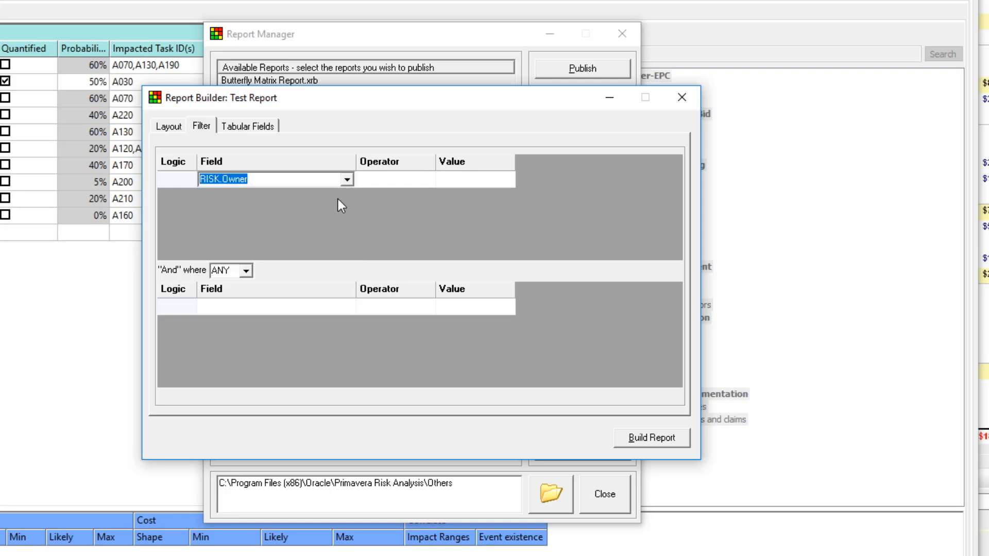
left_click(400, 179)
left_click(483, 178)
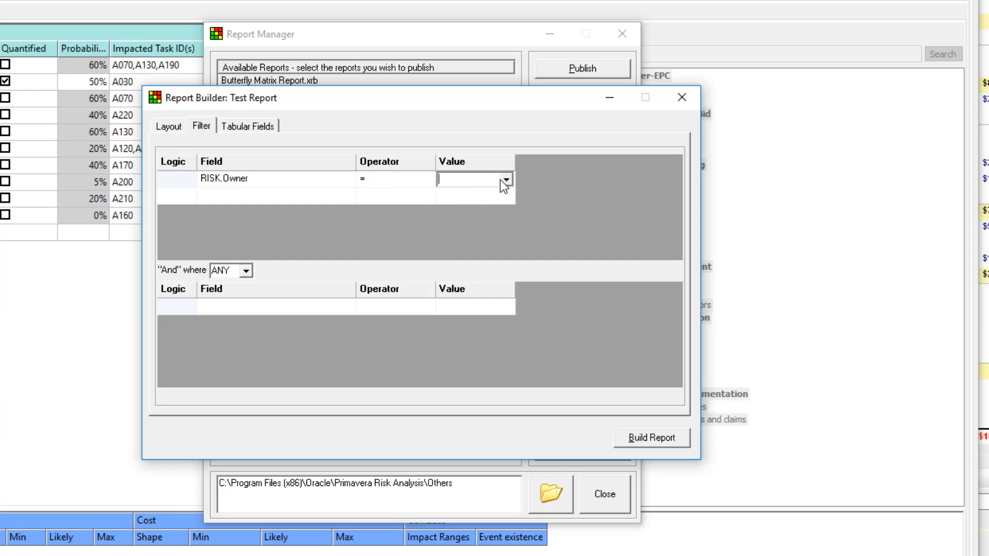
left_click(507, 181)
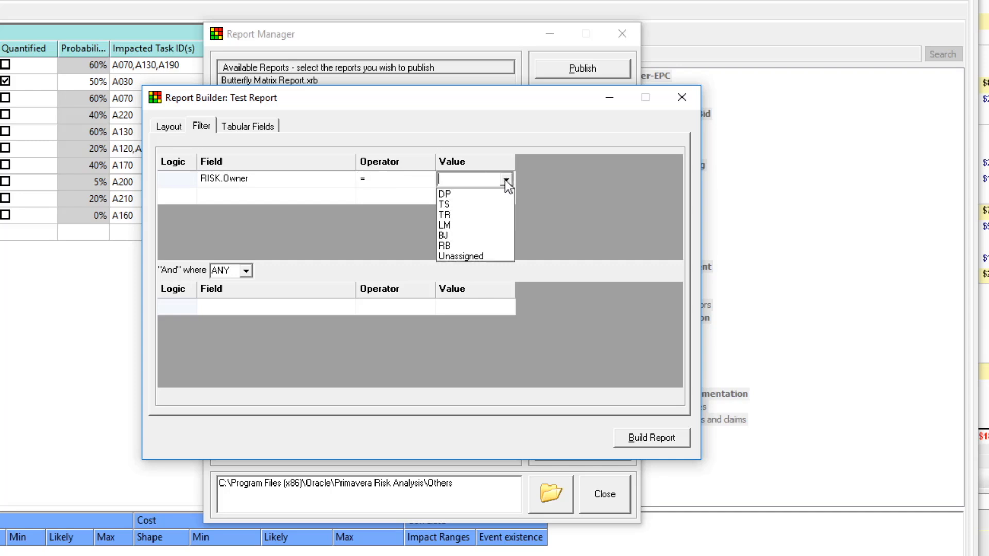
left_click(465, 214)
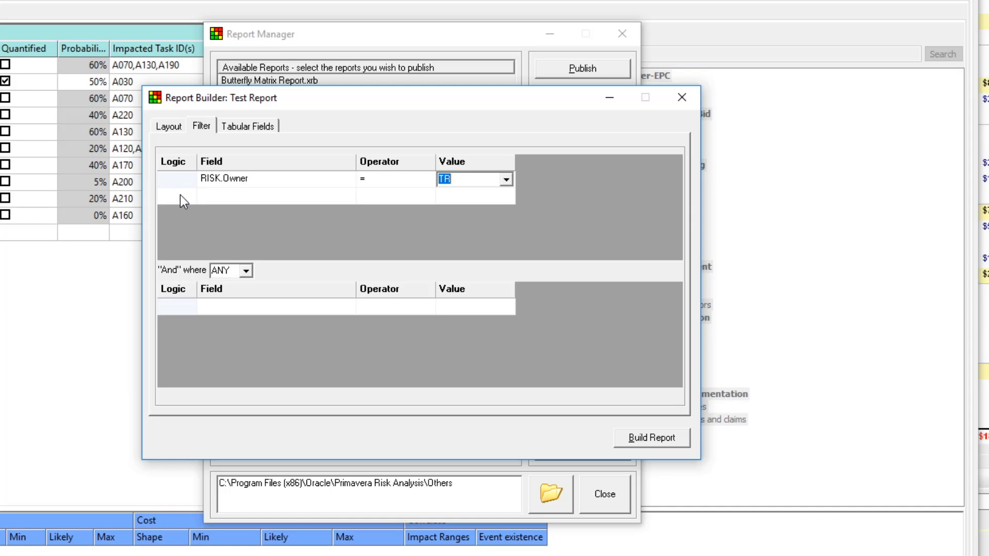
Add an Or condition to the report filter where RISK.Owner = a second risk owner.
left_click(181, 196)
left_click(189, 196)
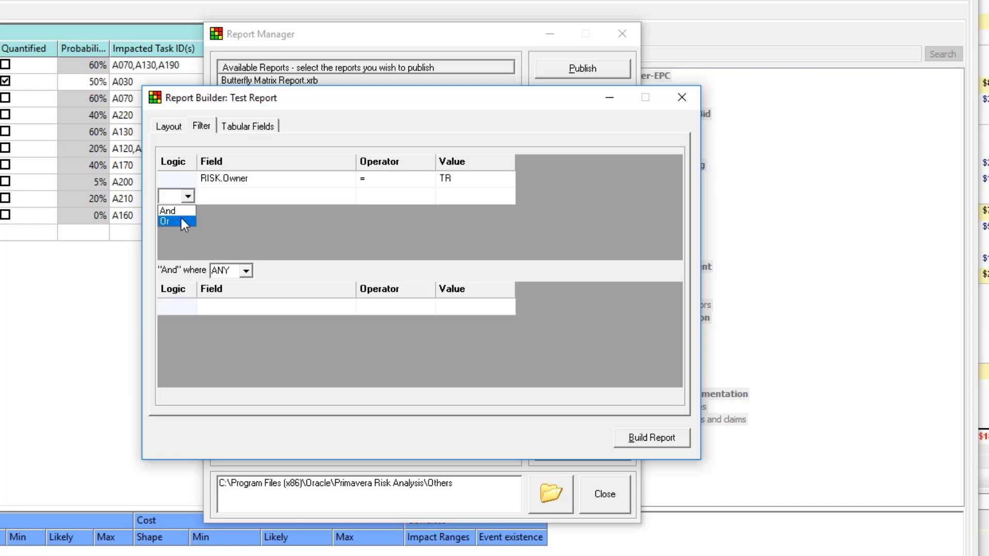
left_click(271, 196)
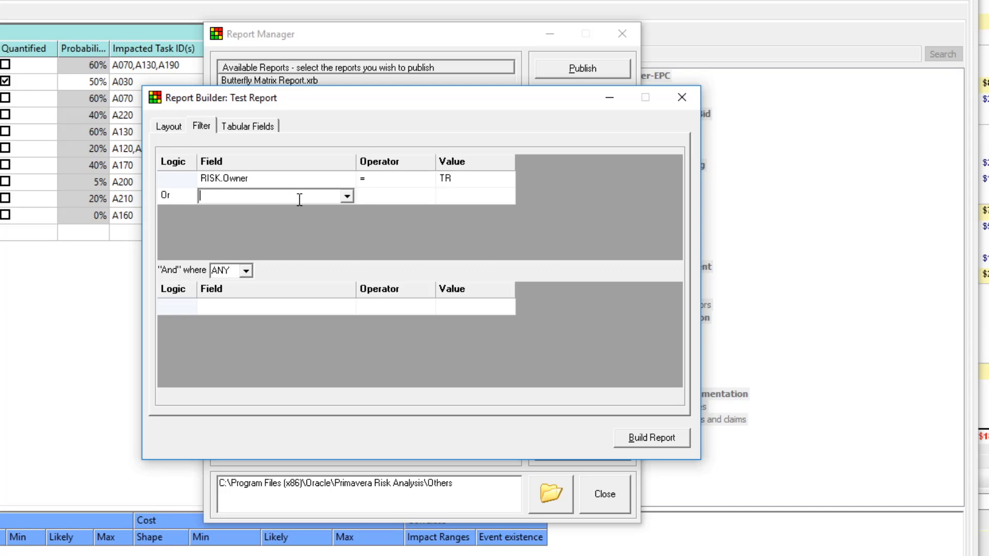
left_click(348, 196)
scroll(313, 217, "down", 2)
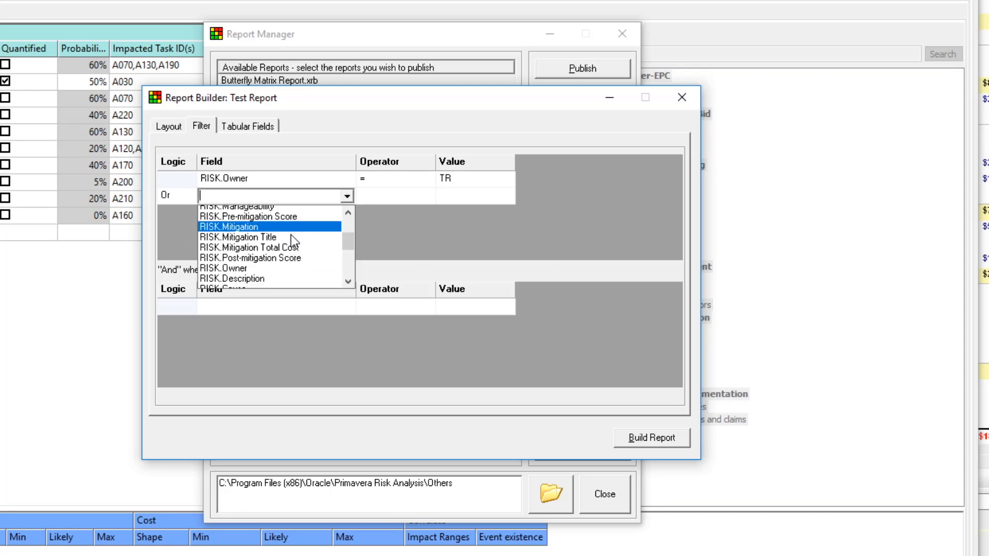
left_click(242, 239)
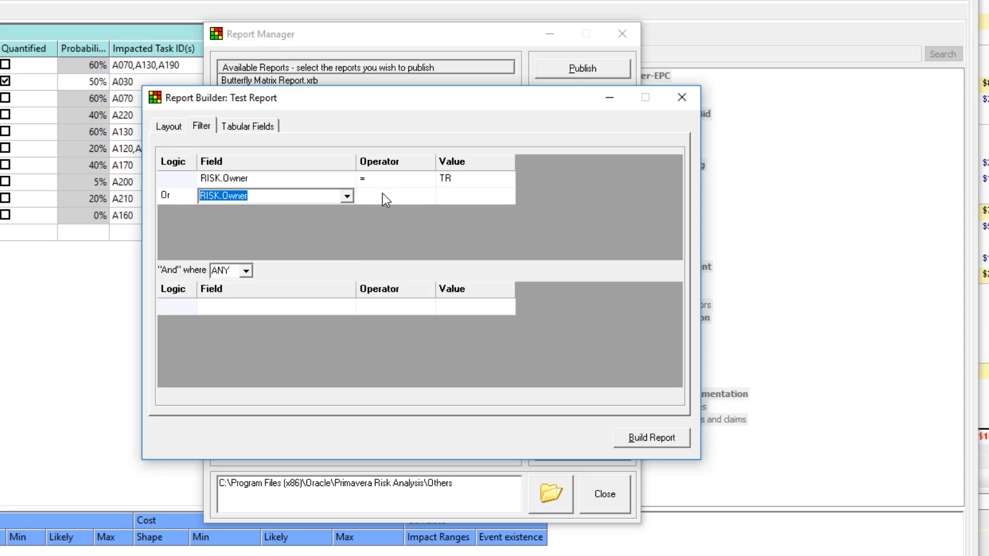
left_click(382, 196)
left_click(473, 195)
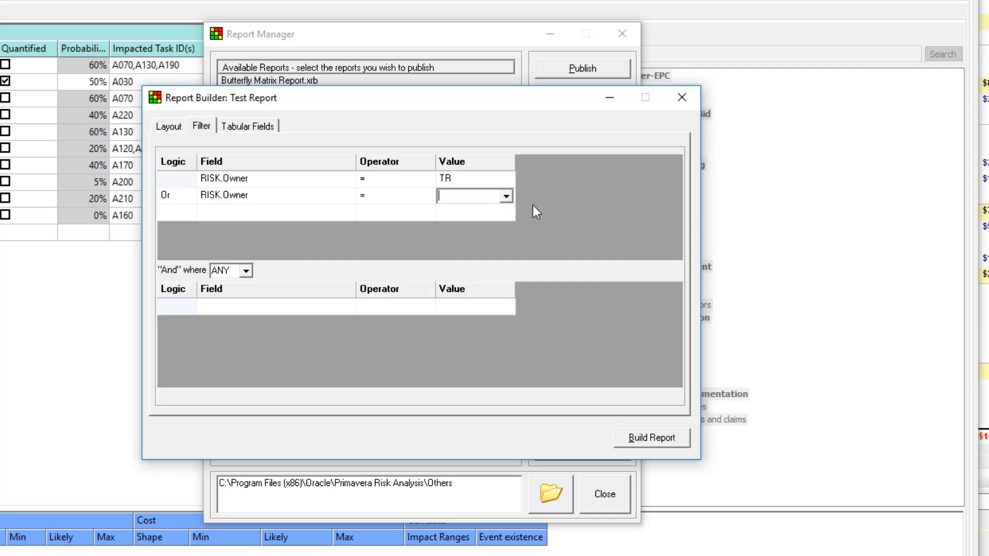
left_click(506, 196)
left_click(447, 252)
Include all the fields of the Risk category in the report's tabular fields.
left_click(249, 127)
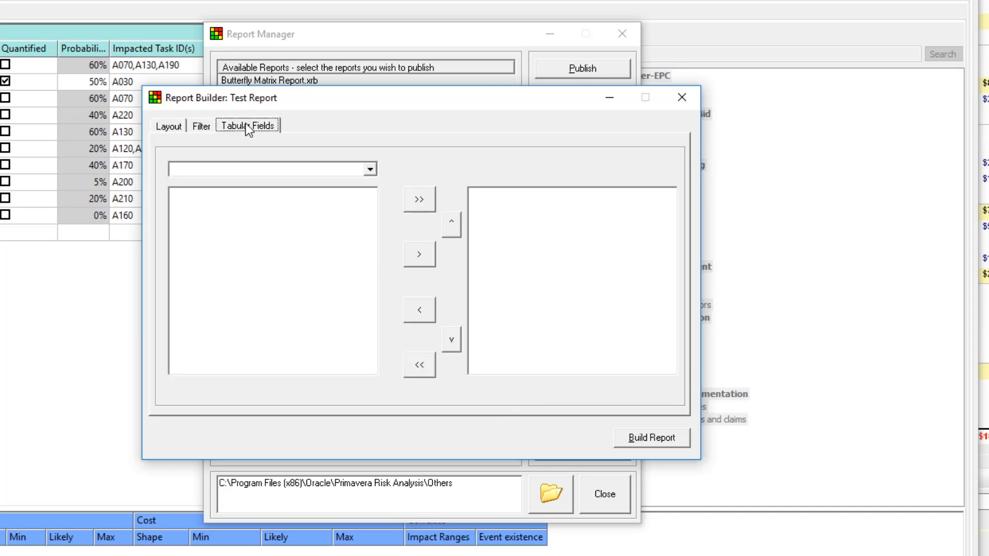
left_click(371, 170)
left_click(337, 186)
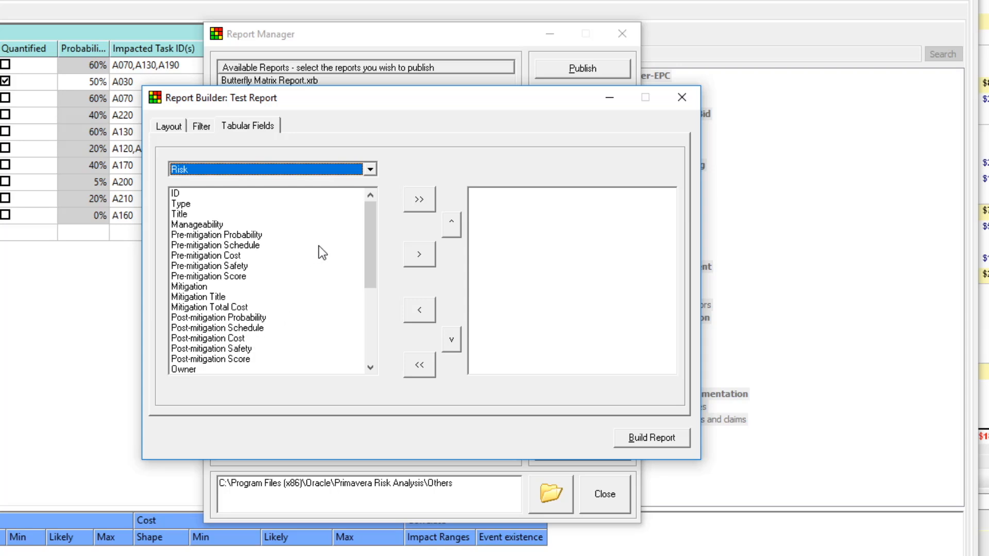
left_click(420, 200)
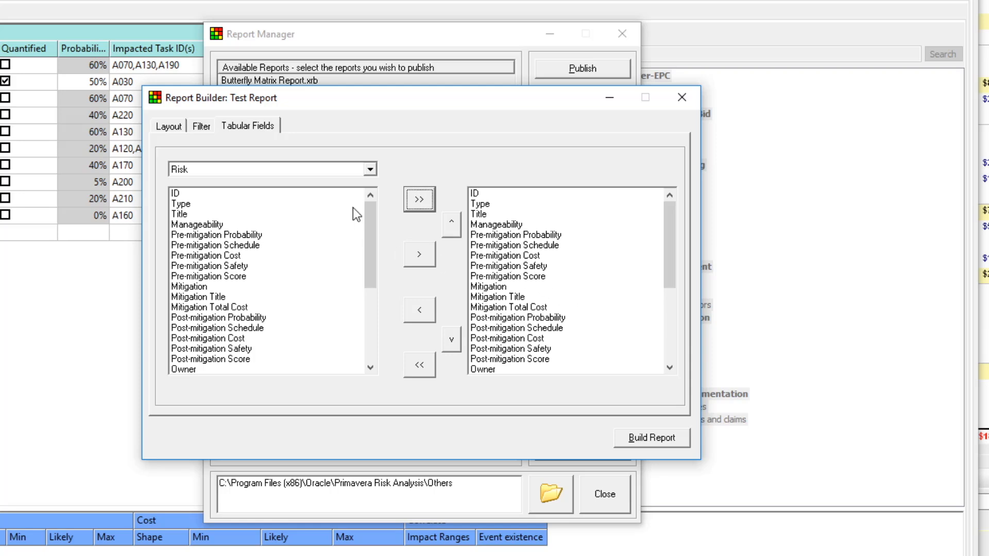
Add the Description and Start Date fields of the ResponseAction category to the report's tabular fields.
left_click(370, 169)
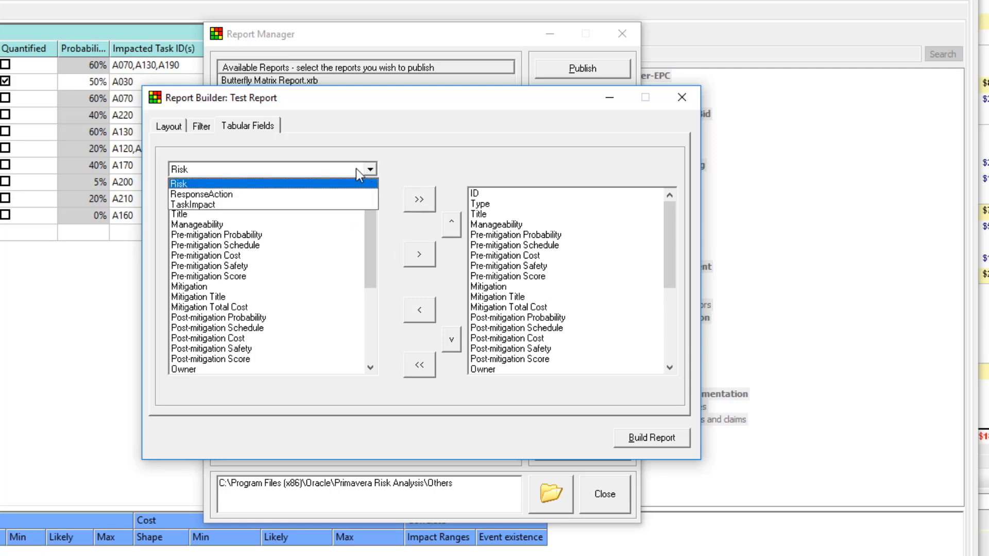
left_click(309, 194)
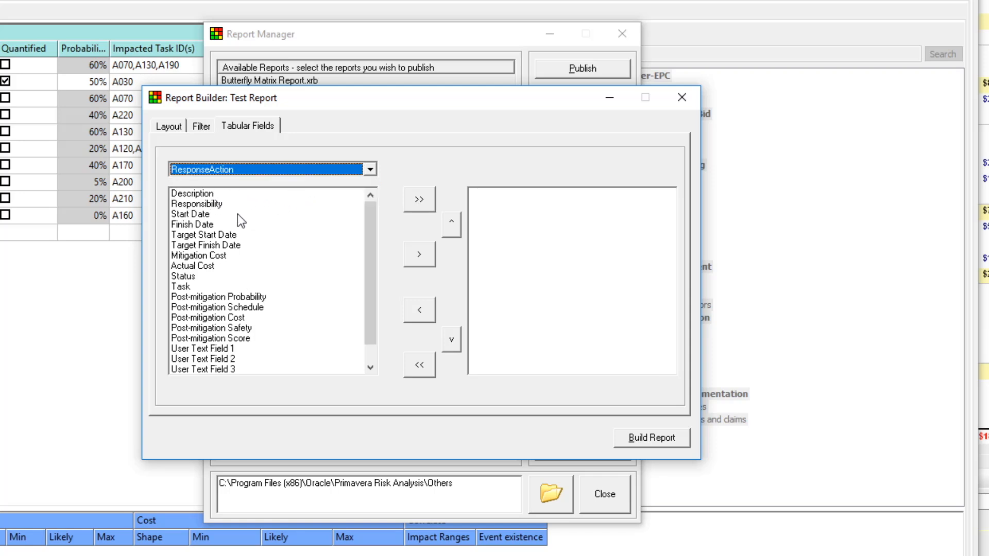
left_click(188, 194)
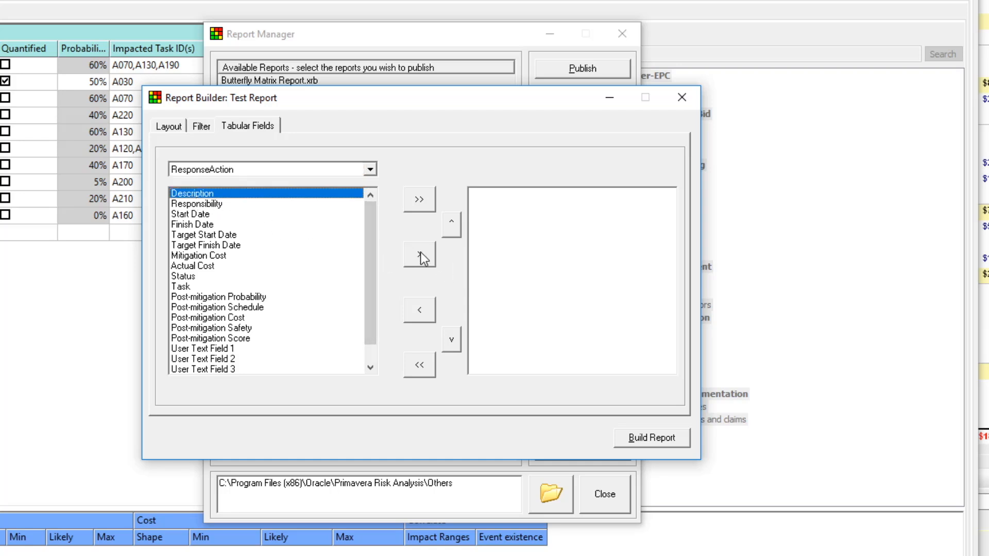
left_click(415, 252)
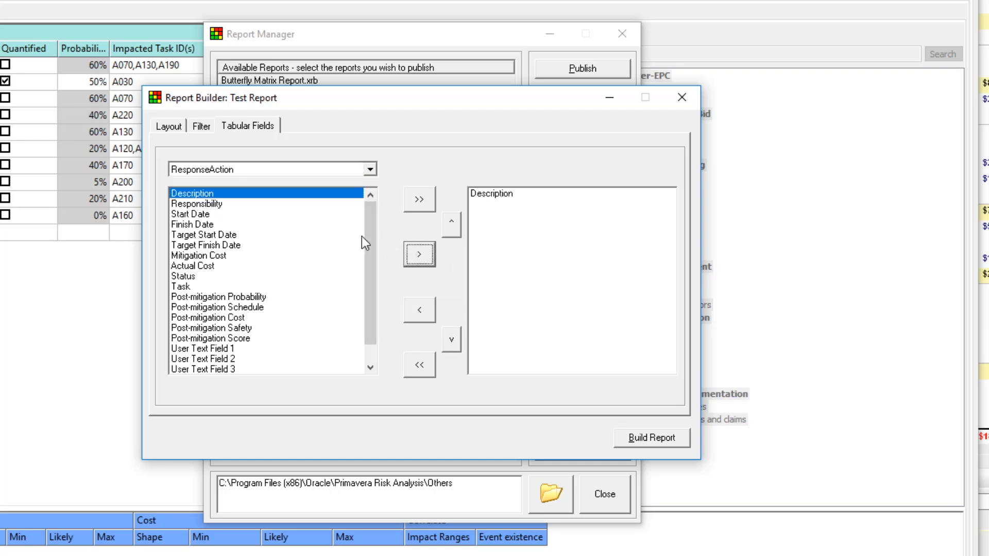
left_click(195, 214)
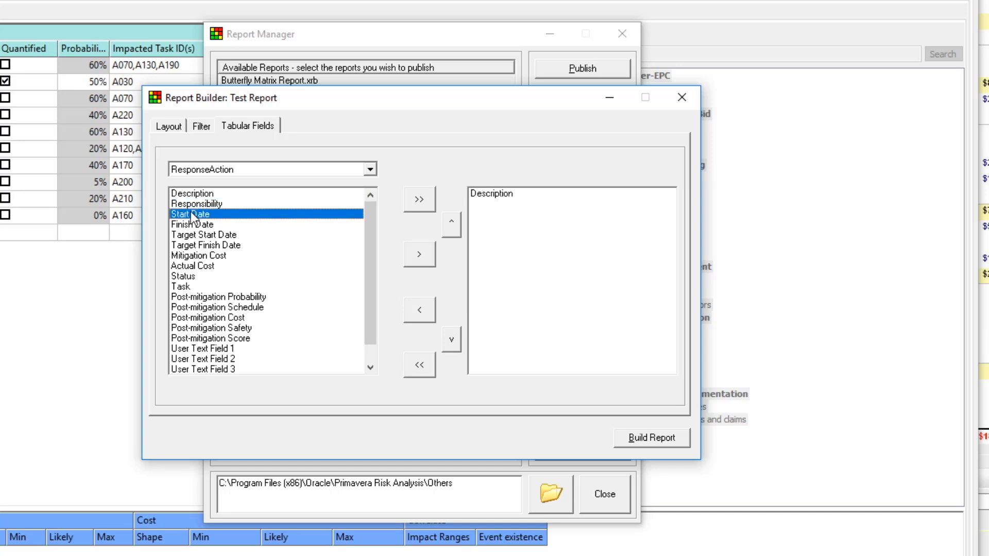
left_click(419, 253)
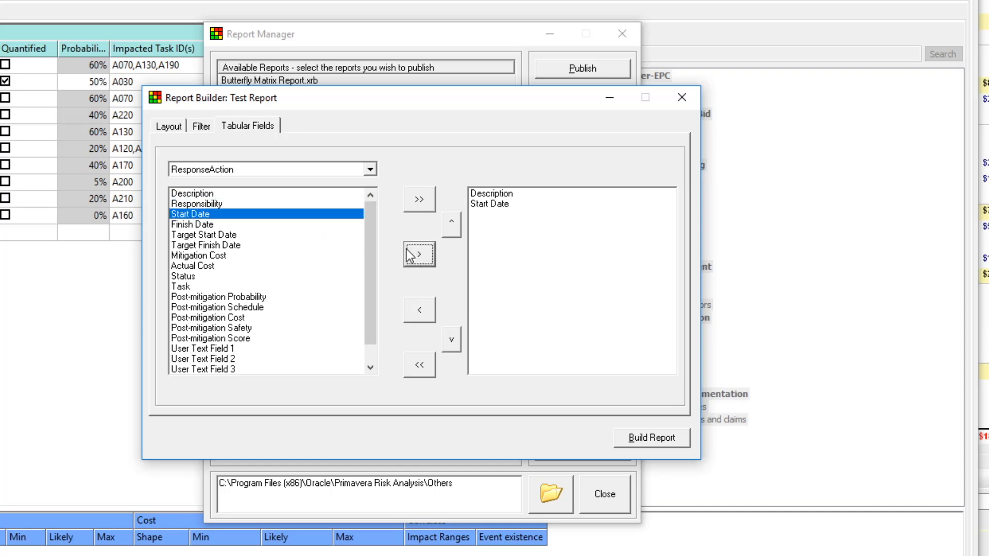
Include all the fields of the TaskImpact category in the report's tabular fields and build the Test Report.
left_click(371, 170)
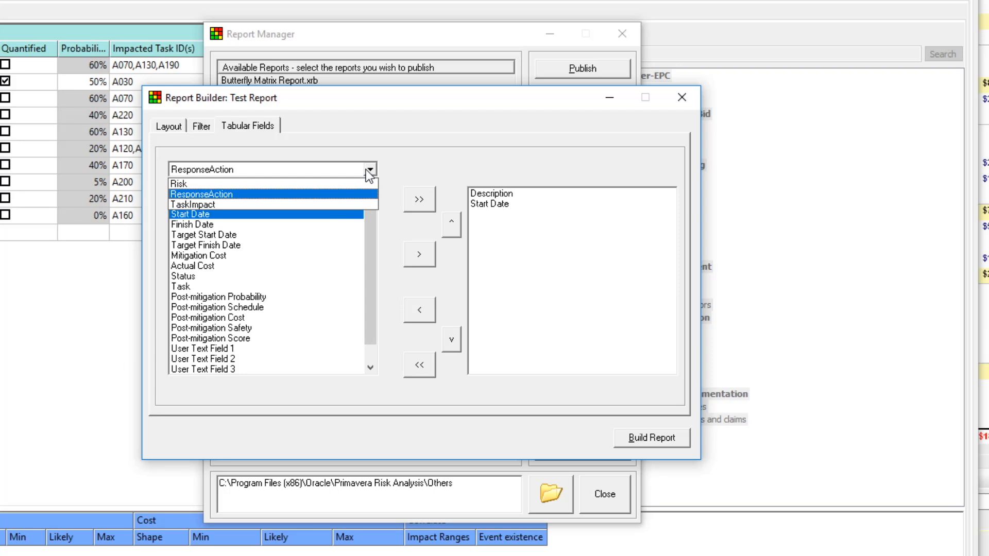
left_click(330, 205)
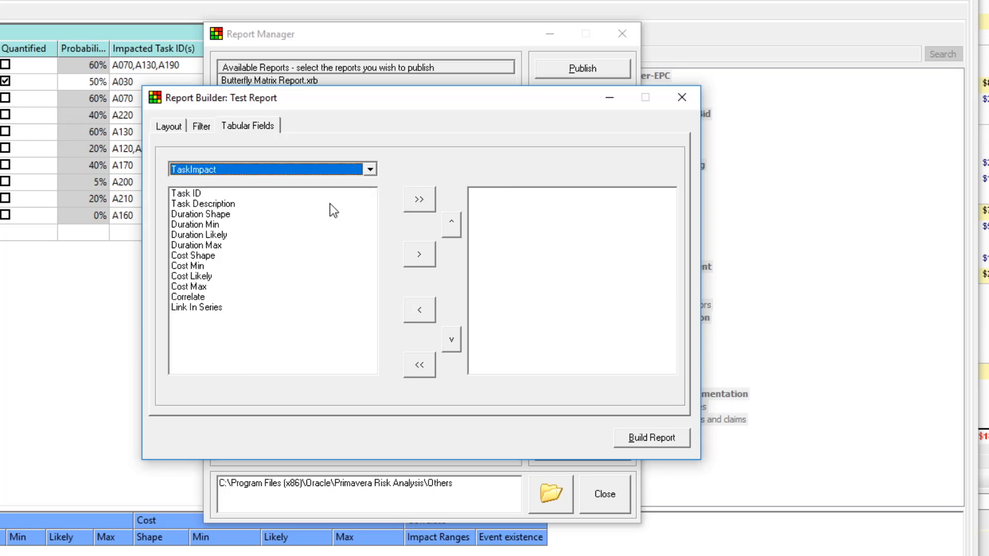
left_click(417, 205)
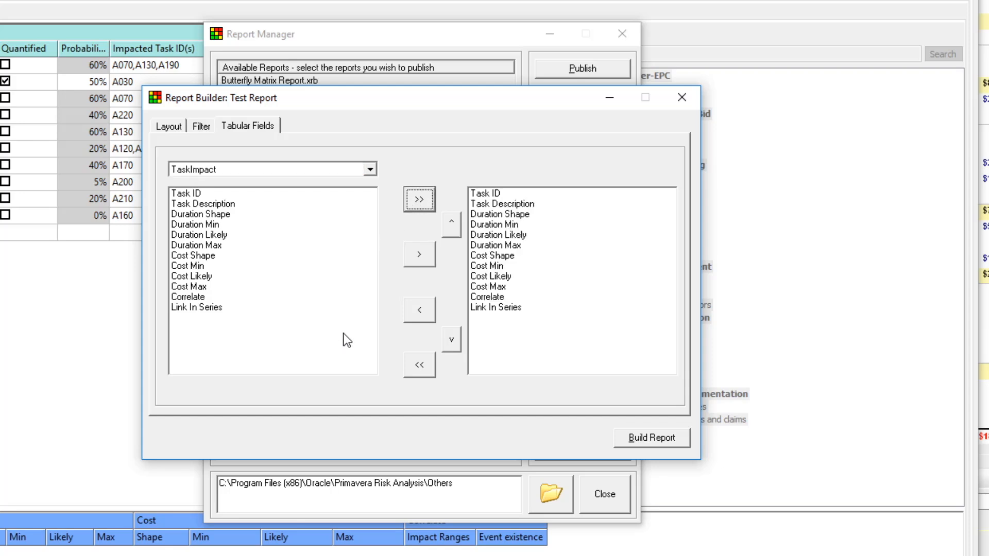
left_click(644, 436)
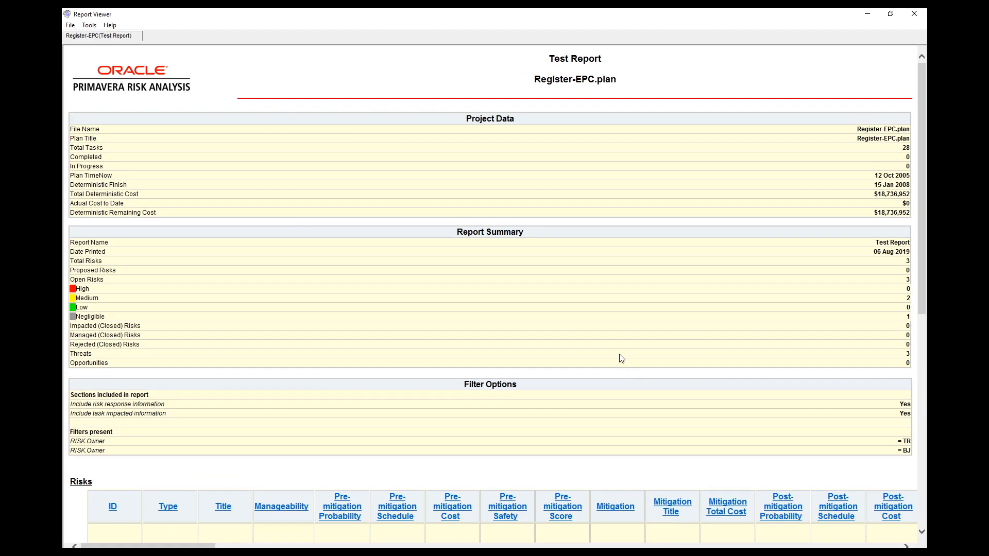
Examine the Test Report's summary, filter options, Risks, Mitigation Actions and Task Impacts sections.
scroll(585, 322, "down", 5)
left_click(588, 323)
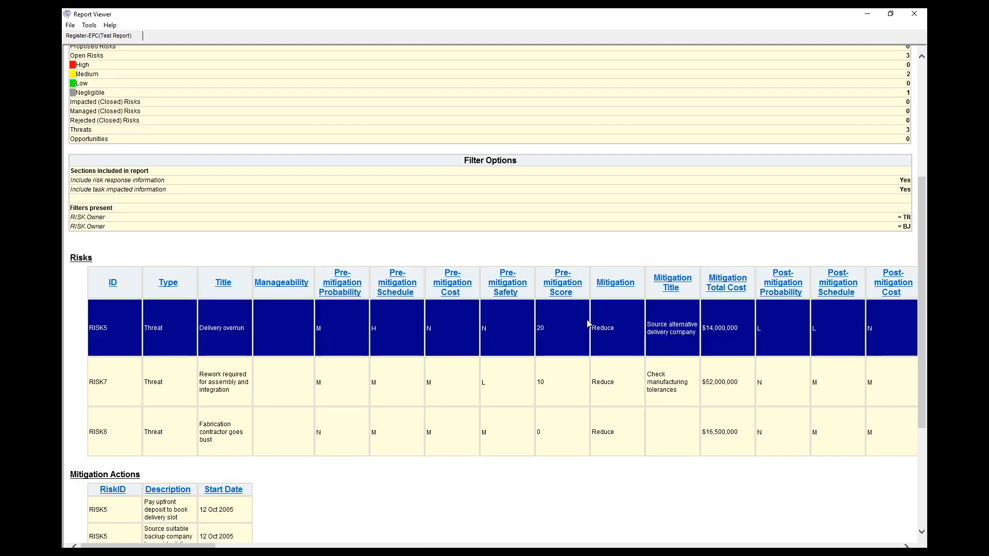
scroll(588, 323, "up", 3)
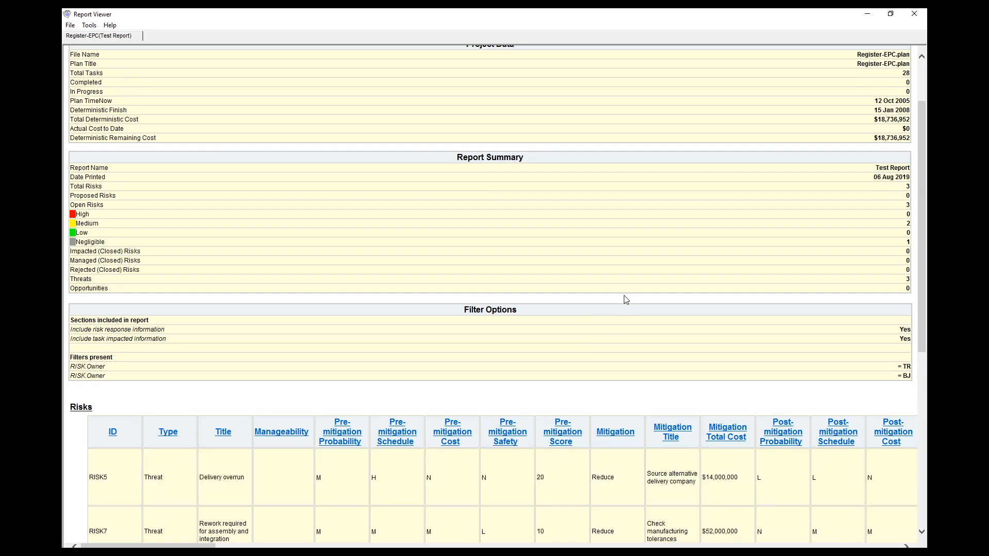
scroll(623, 304, "down", 3)
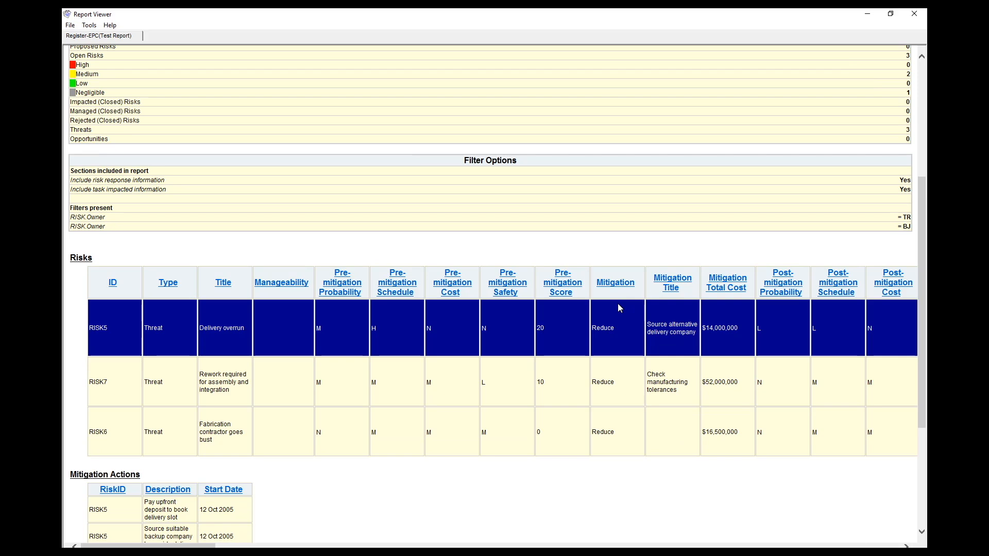
scroll(619, 308, "down", 3)
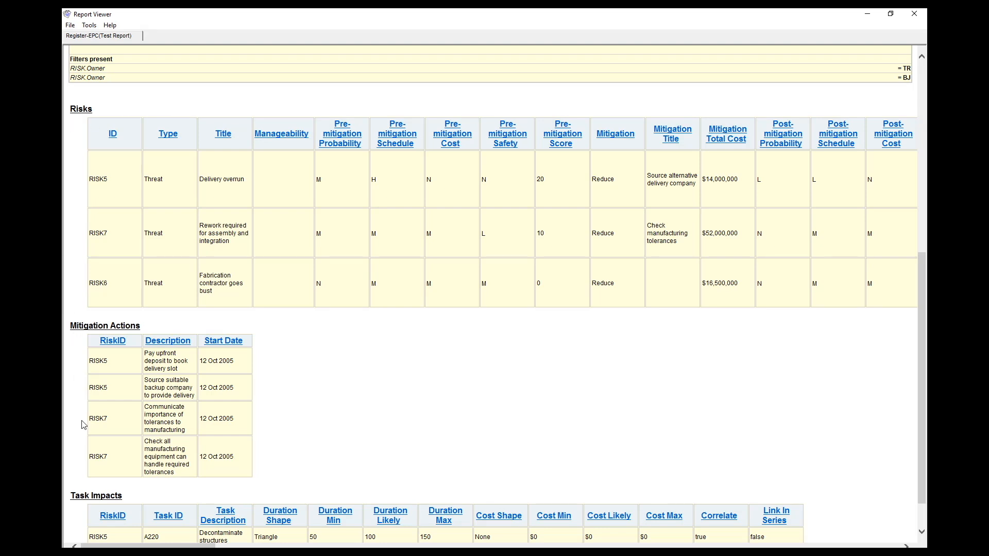
scroll(87, 479, "down", 1)
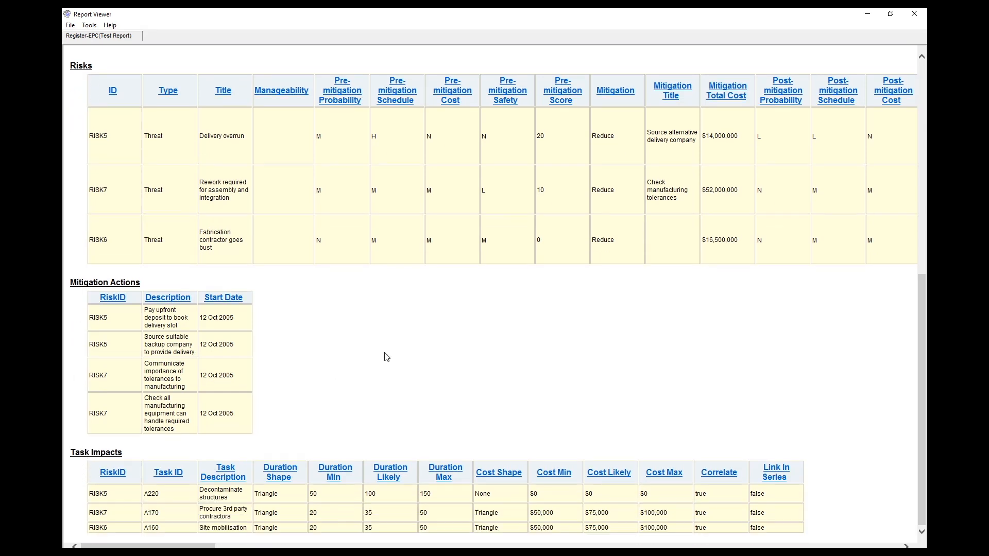
scroll(419, 342, "up", 10)
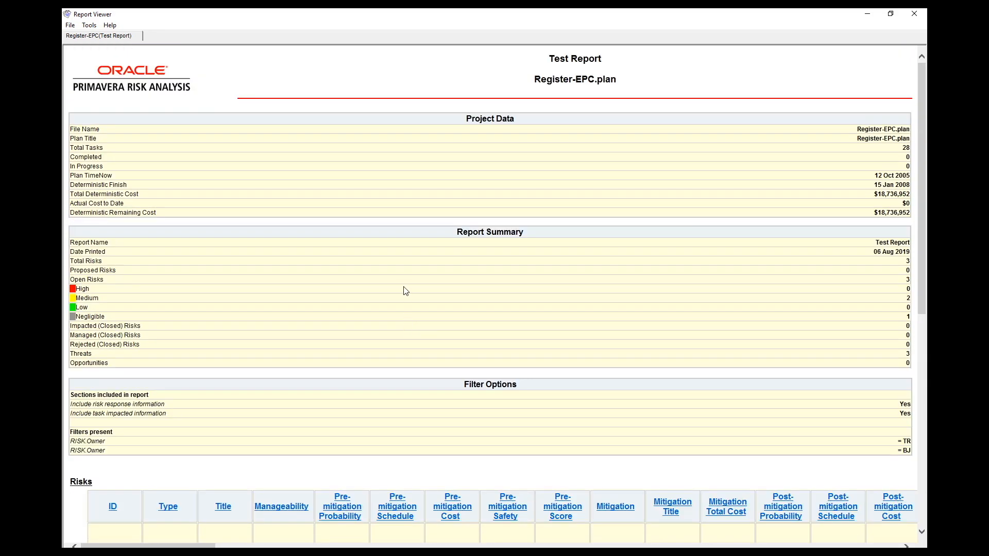
Close the Test Report, the Report Builder, the Report Manager and the Risk Register.
left_click(914, 13)
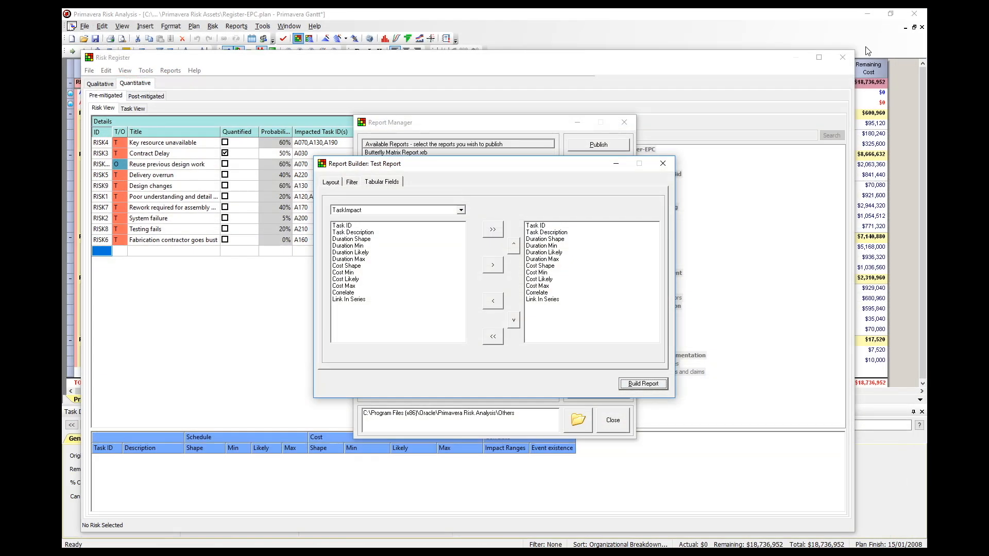
left_click(663, 164)
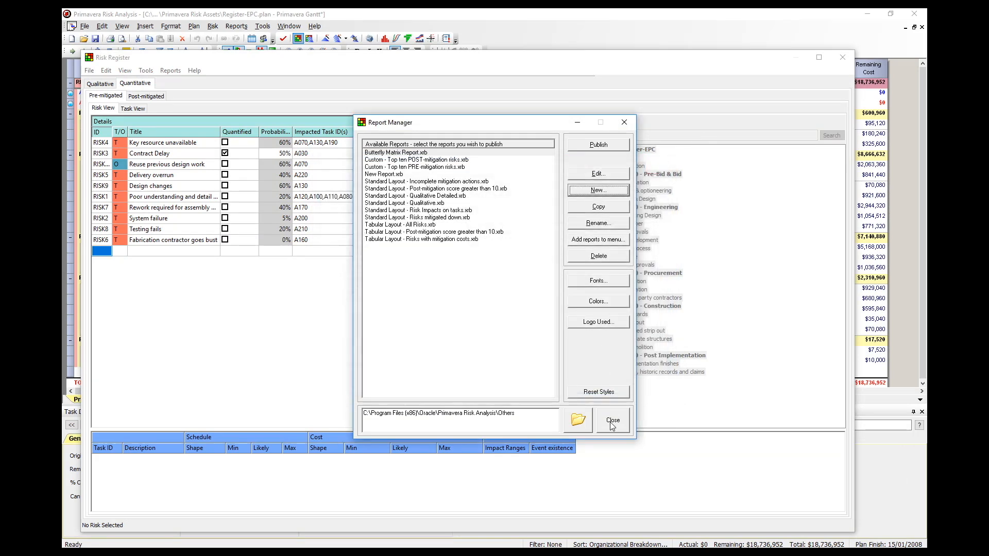
left_click(613, 421)
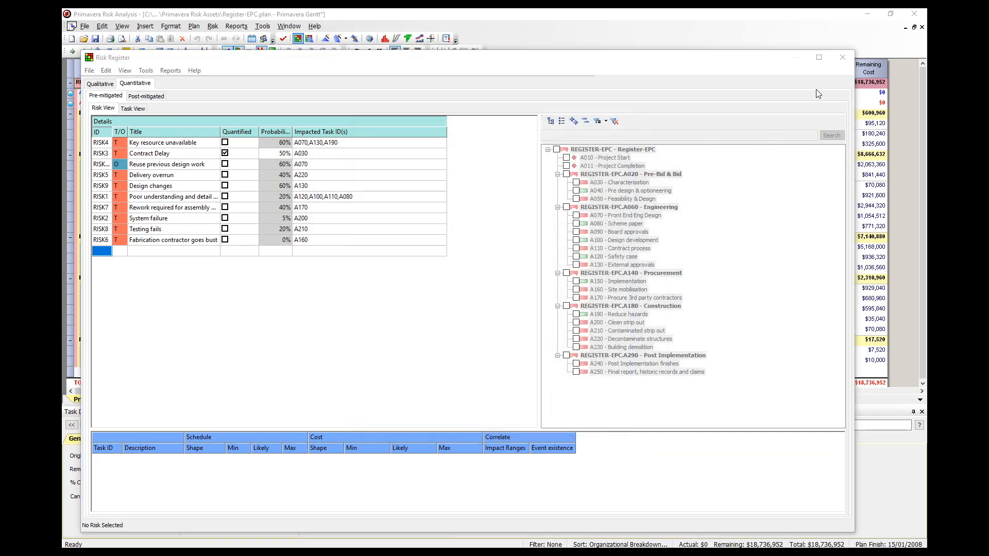
left_click(842, 57)
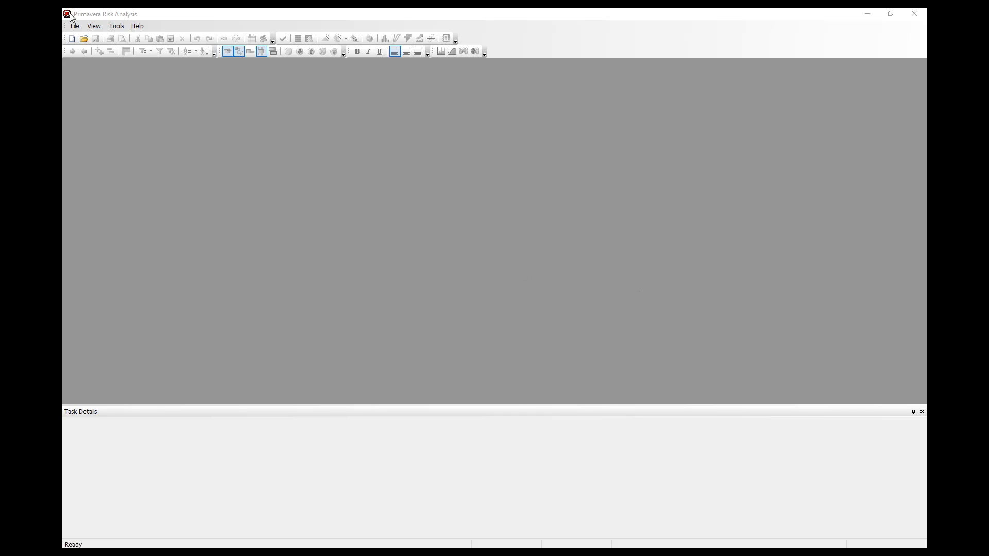
Open the recently used plan Register-EPC.plan.
left_click(75, 29)
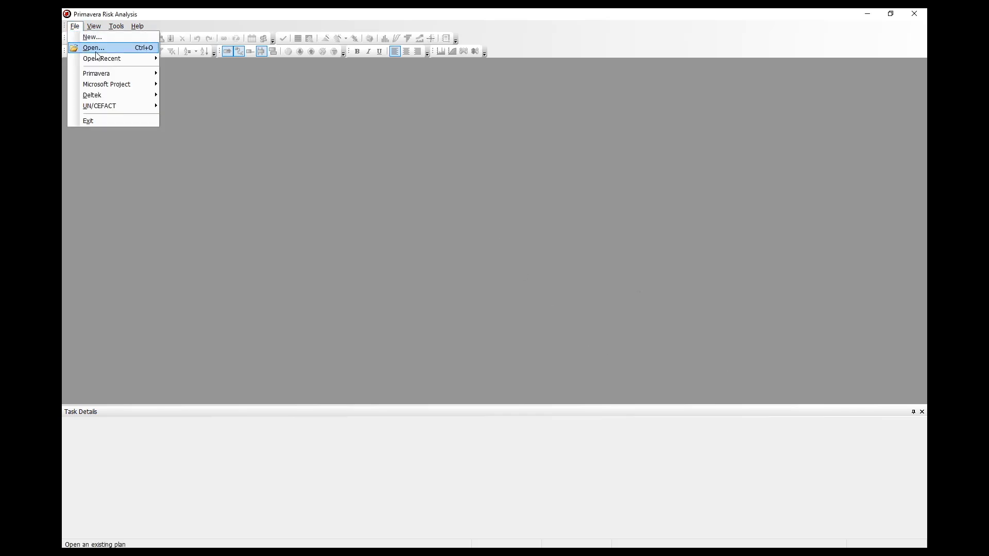
mouse_move(111, 65)
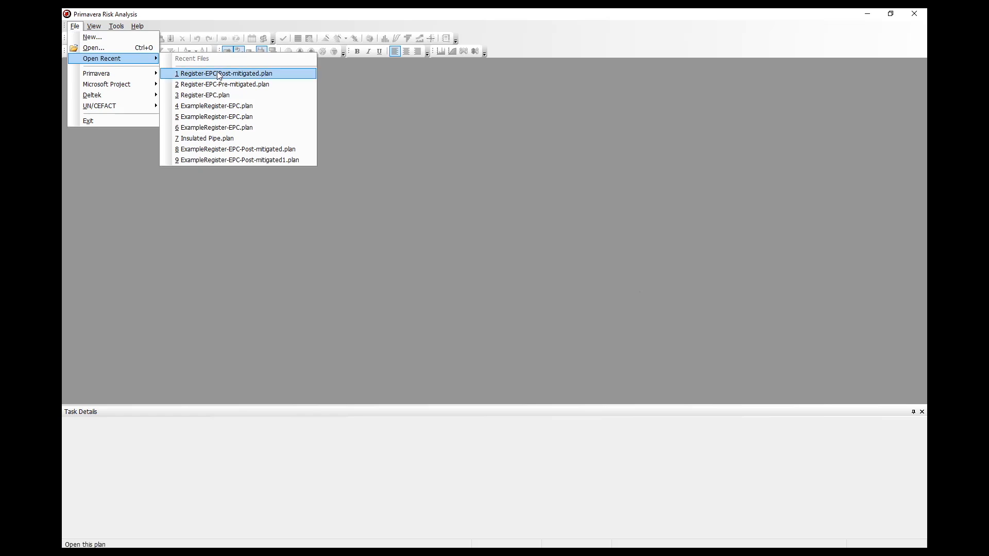
left_click(225, 98)
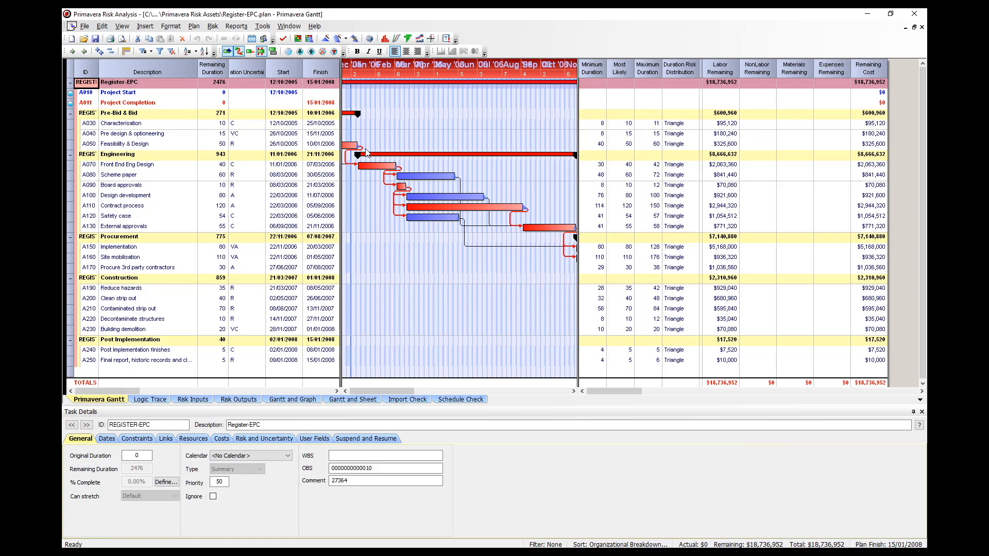
From the Risk Register, build both the Pre-mitigated and Post-mitigated impacted risk plans with all open risks included.
left_click(212, 26)
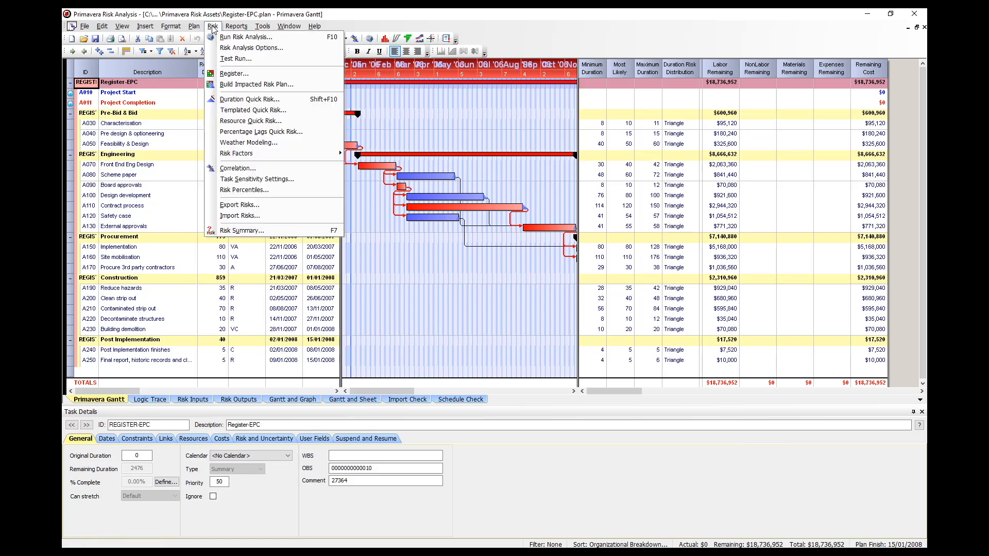
left_click(242, 73)
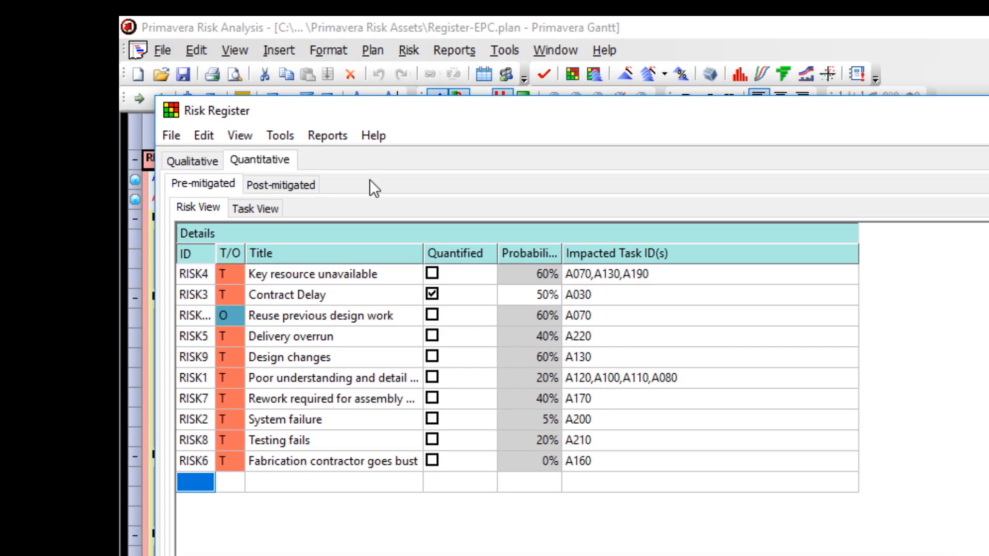
left_click(280, 136)
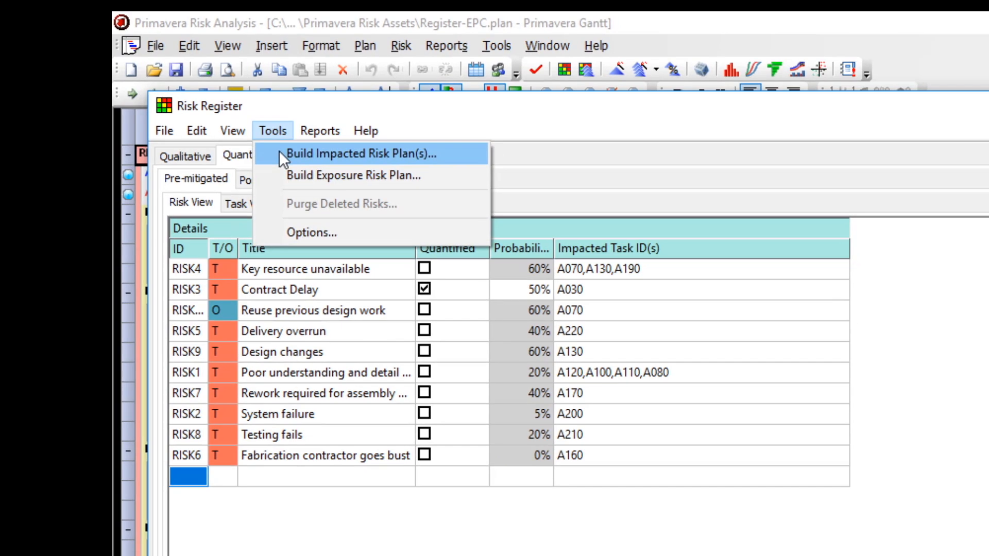
left_click(279, 152)
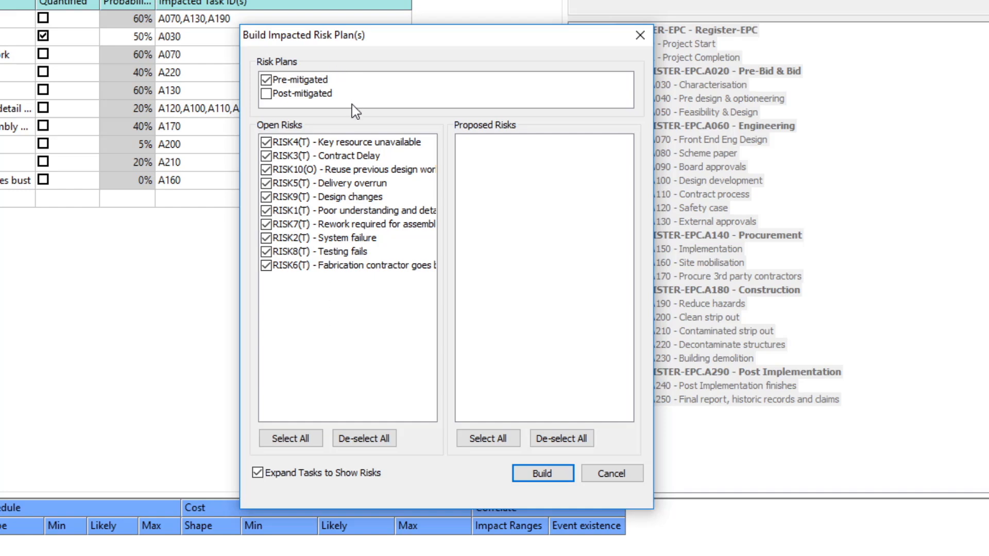
left_click(266, 146)
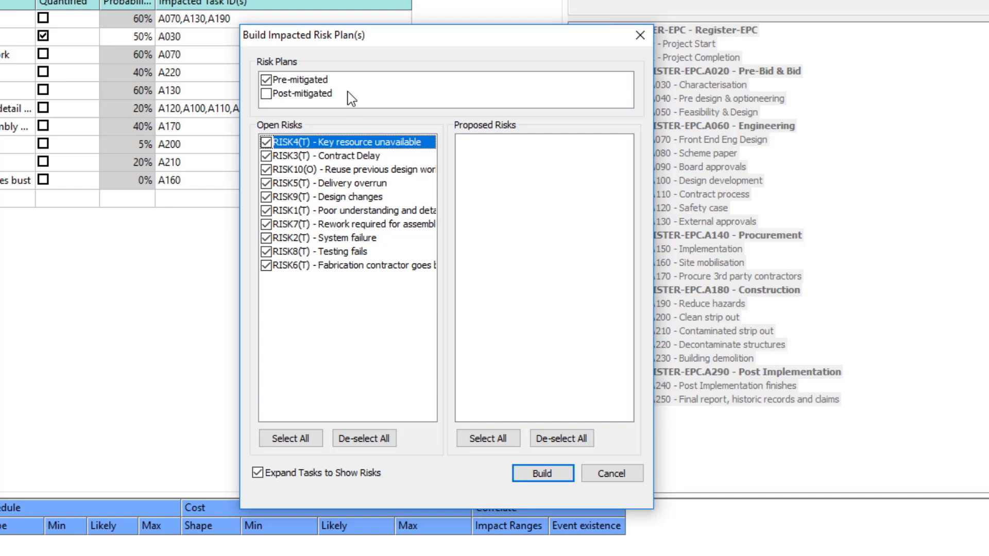
left_click(266, 94)
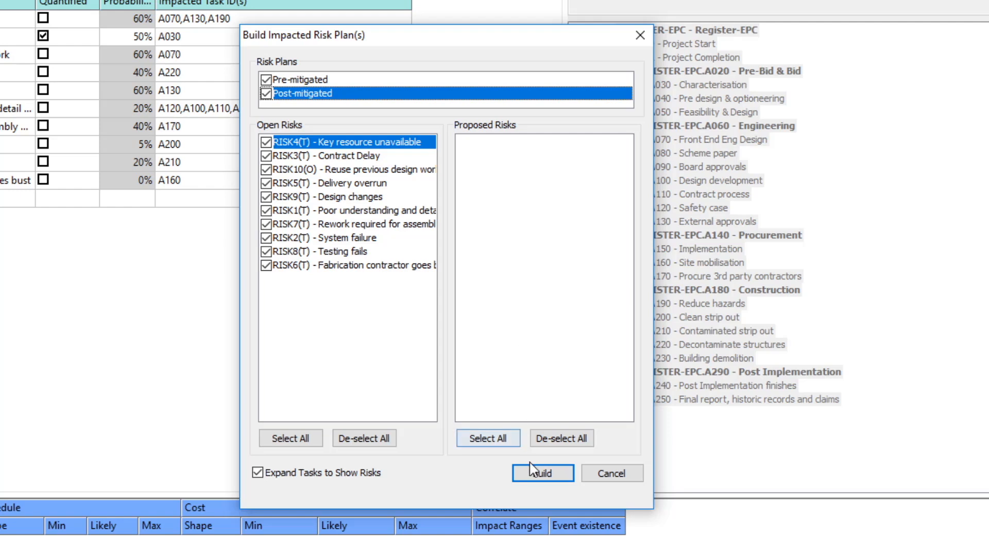
left_click(539, 480)
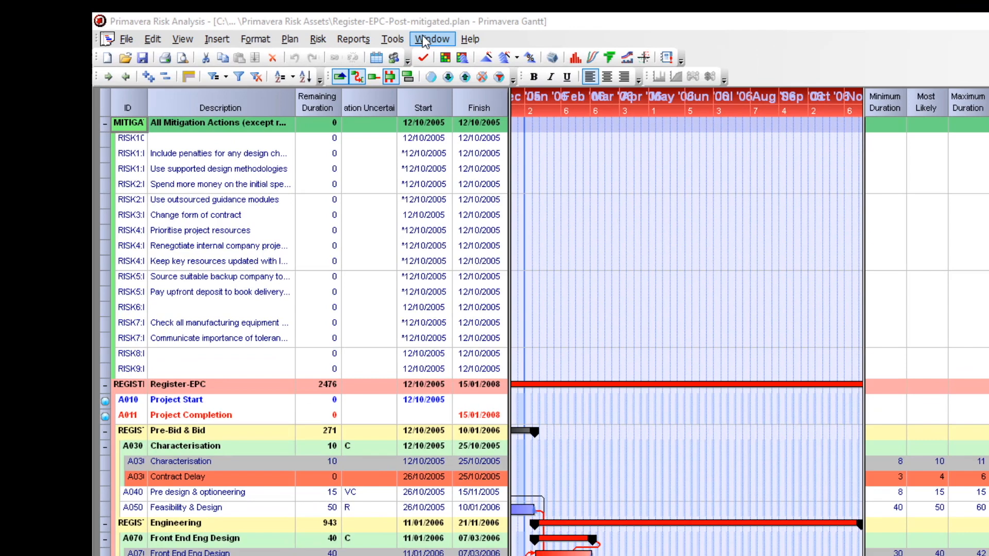
In the Register-EPC-Pre-mitigated plan, show the predecessor links of the Contract Delay task under A030, with the ID - Description column widened.
left_click(286, 27)
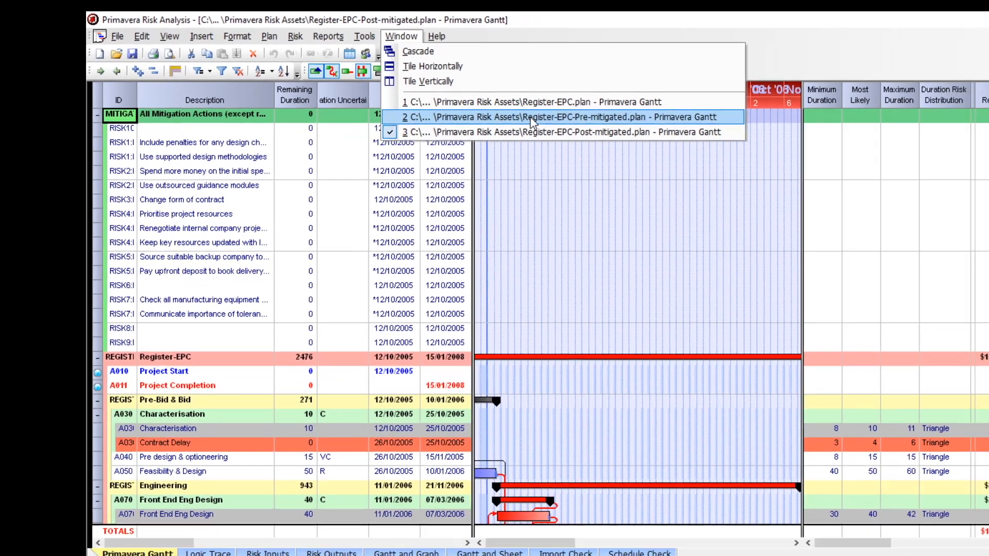
left_click(575, 129)
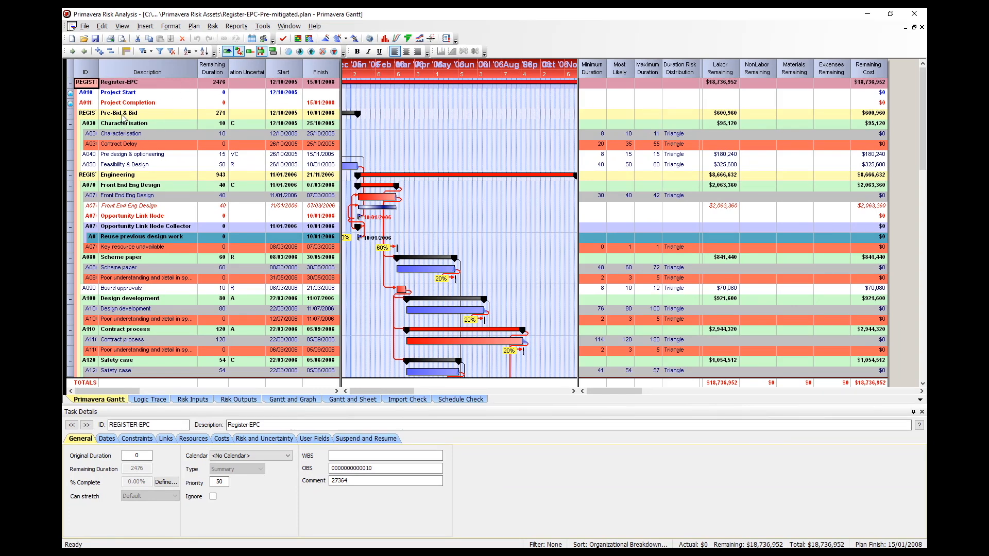
left_click(129, 146)
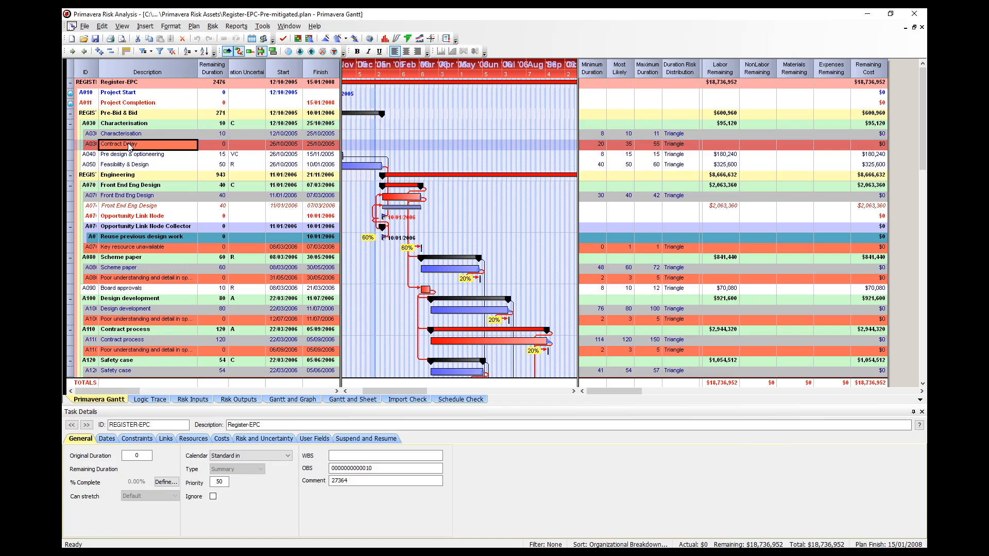
left_click(169, 442)
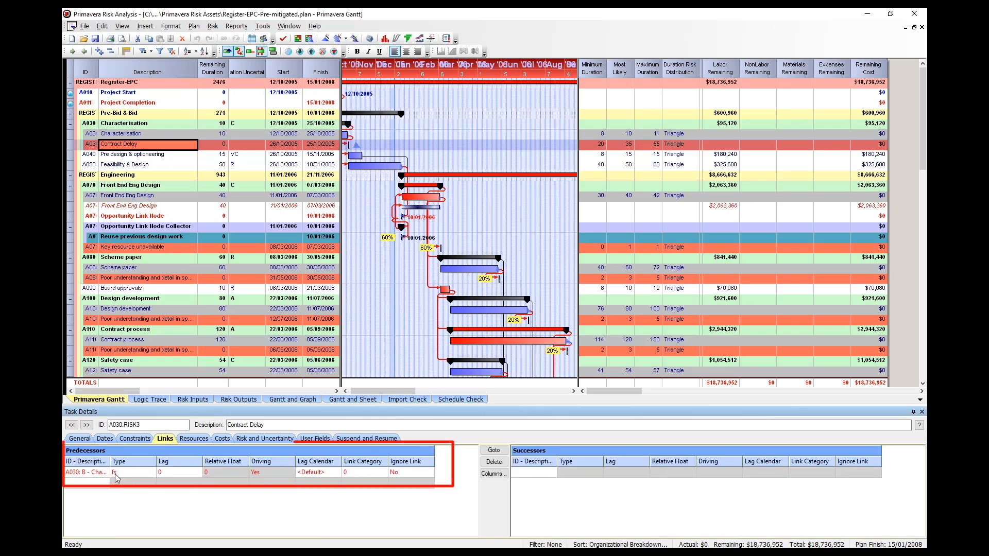
left_click_drag(109, 461, 148, 461)
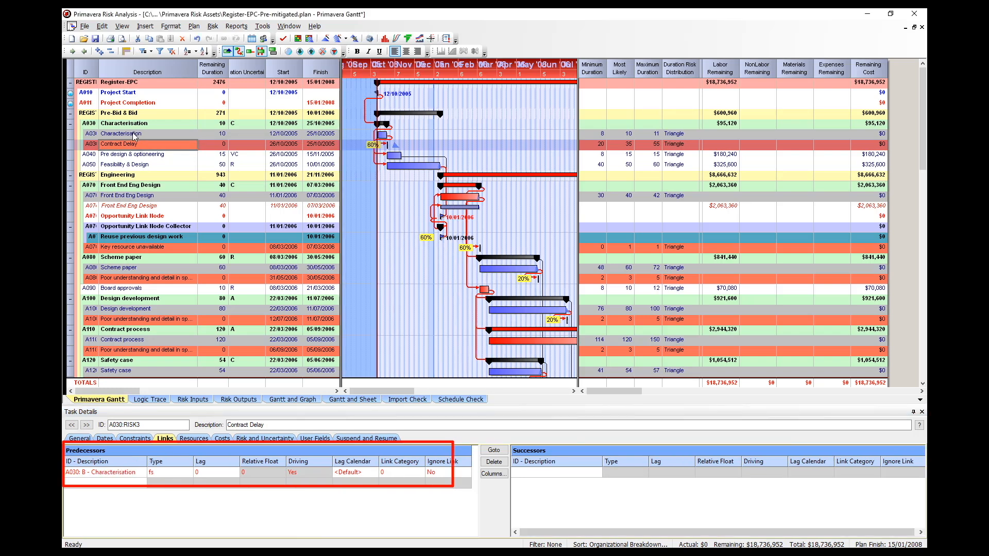
Examine how the A030 Characterisation summary, its Characterisation subtask and the Contract Delay risk task are linked in the Gantt chart.
left_click(133, 134)
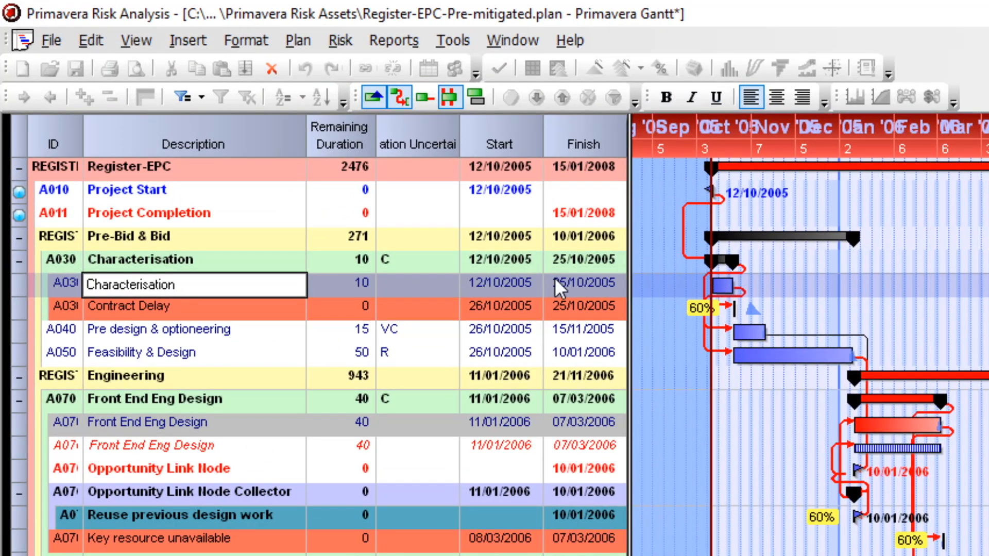
left_click(258, 260)
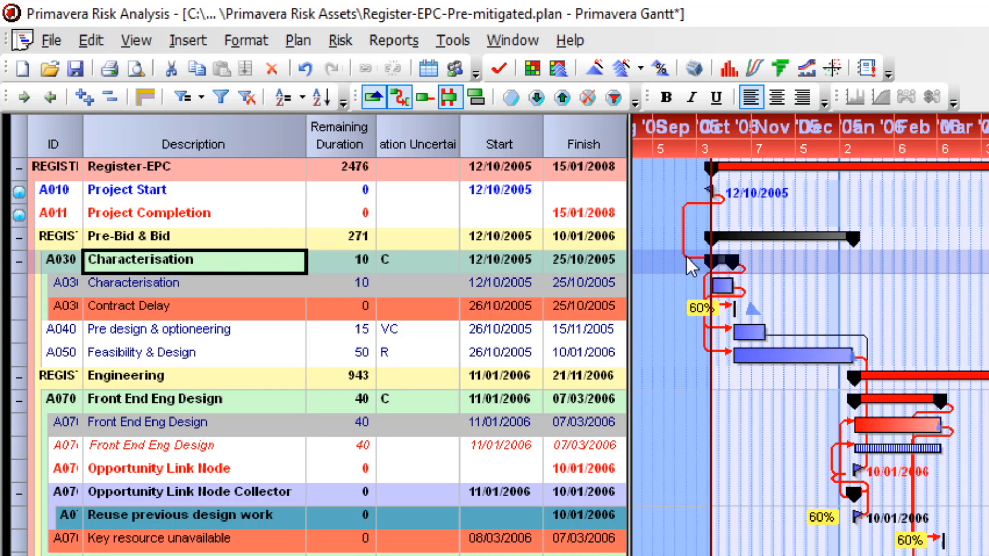
left_click_drag(718, 256, 726, 329)
left_click(248, 292)
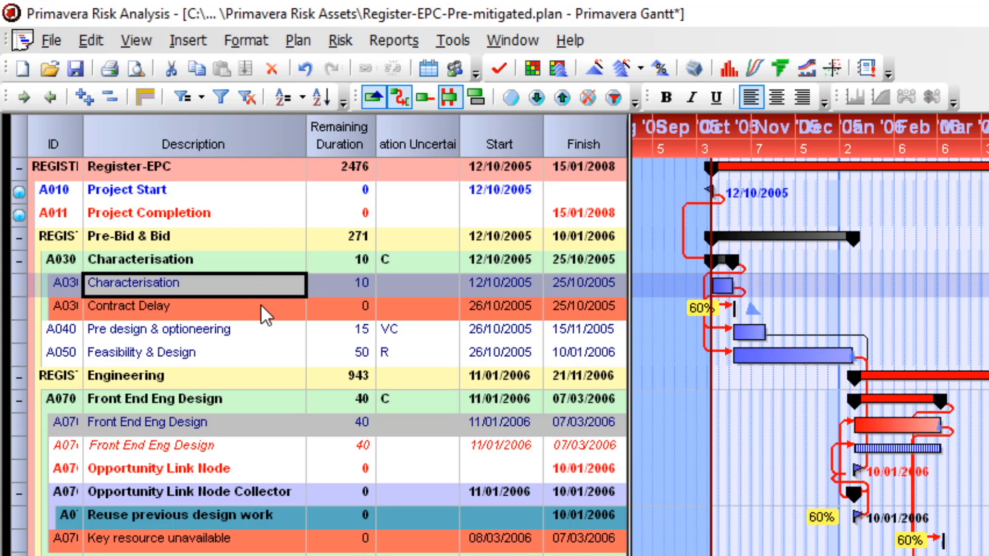
left_click(260, 304)
left_click(255, 288)
left_click(246, 262)
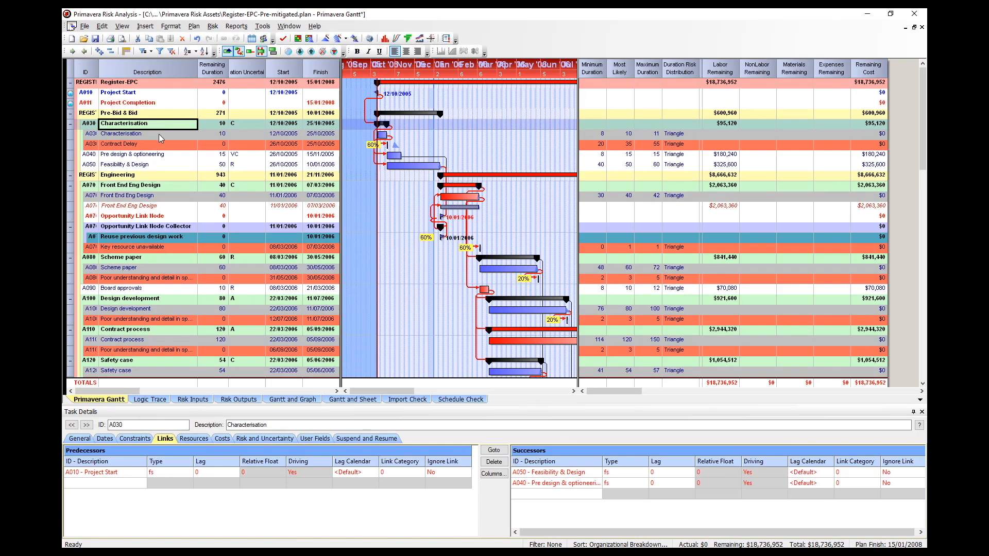
left_click(163, 146)
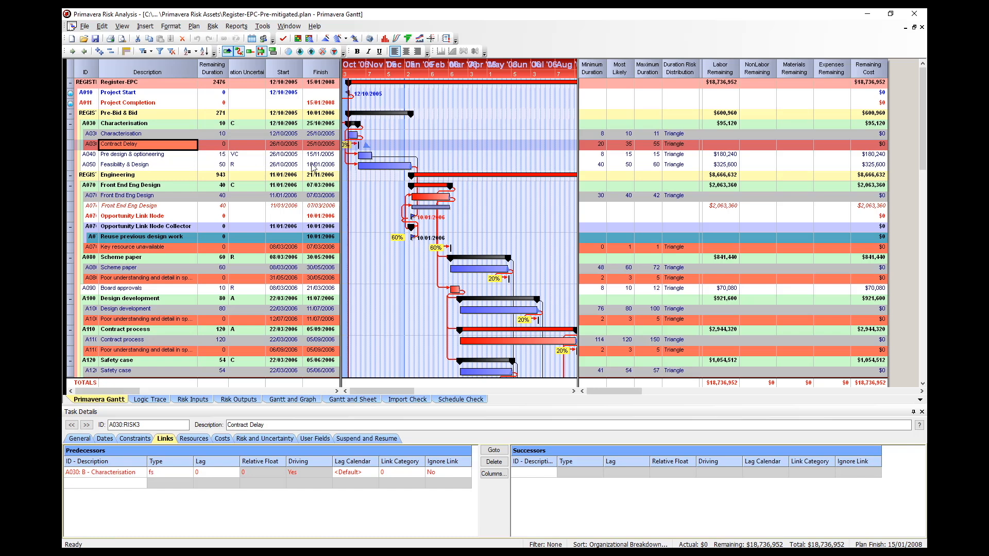
left_click_drag(442, 65, 471, 64)
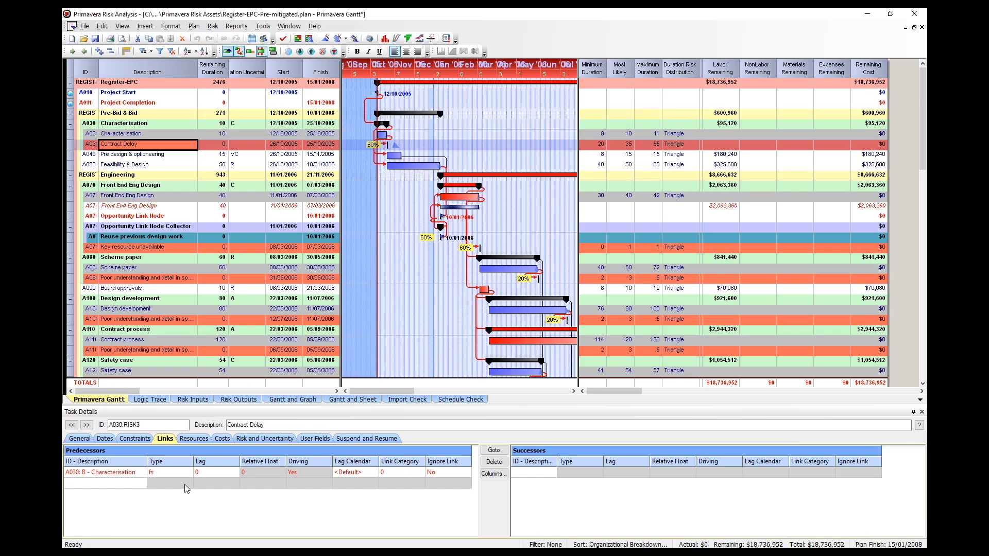
Review the Contract Delay task's existence risk options, including its link handling, and its duration uncertainty distribution.
left_click(249, 439)
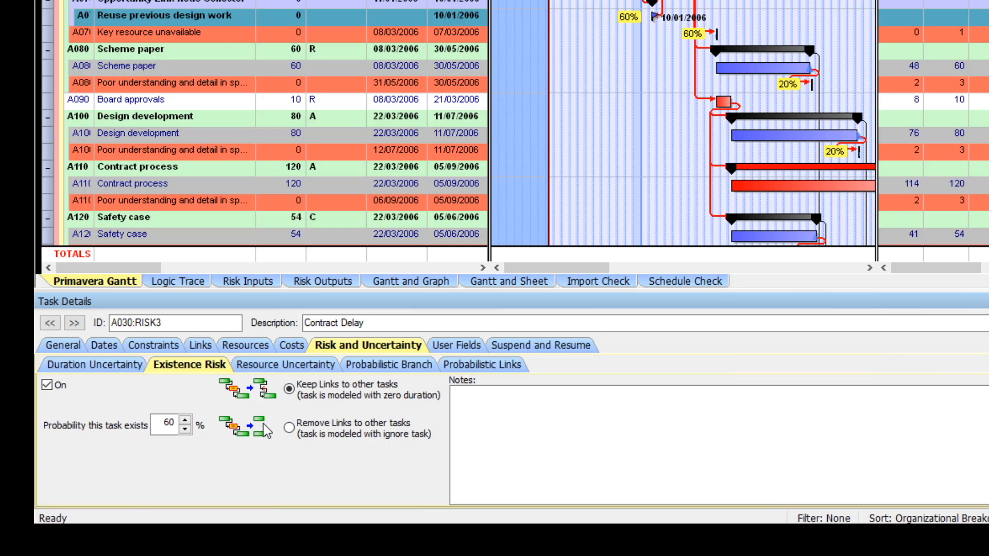
left_click(106, 366)
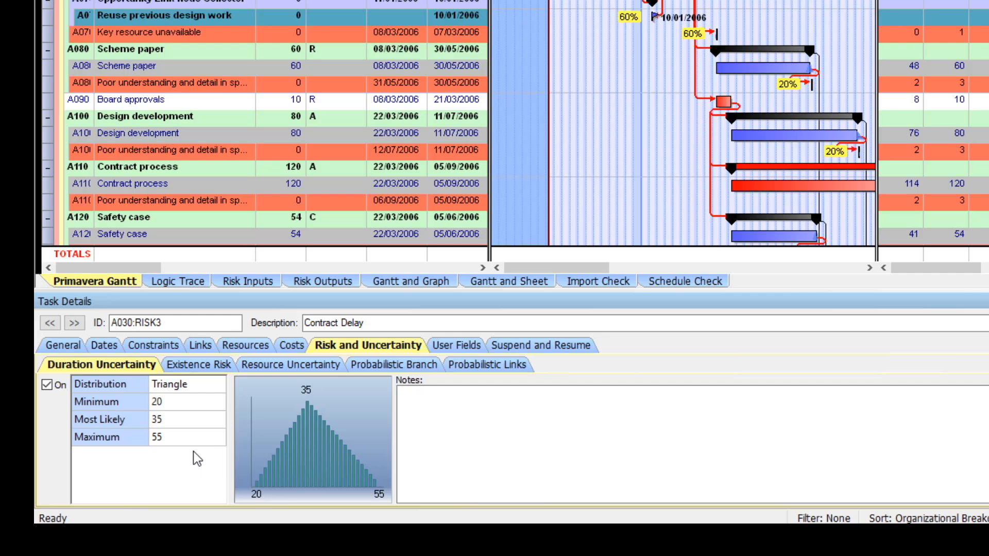
left_click(205, 366)
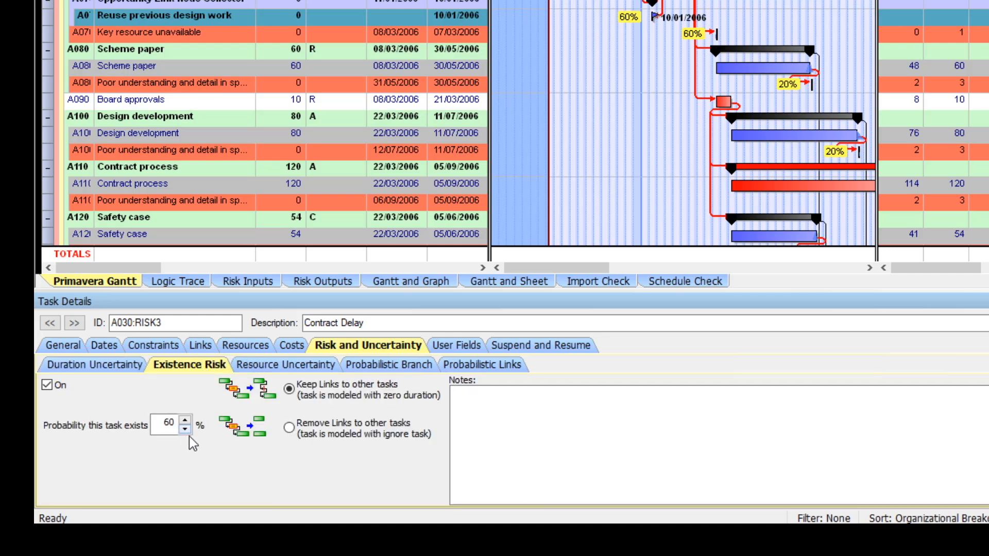
left_click(287, 429)
left_click(289, 389)
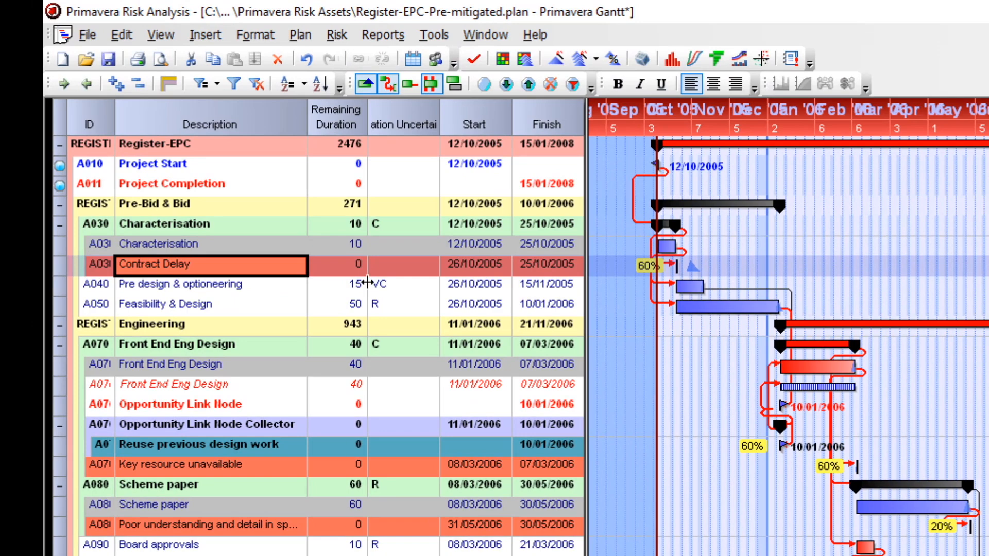
Start a 1000-iteration risk analysis and step through the first eight iterations one at a time.
left_click(342, 40)
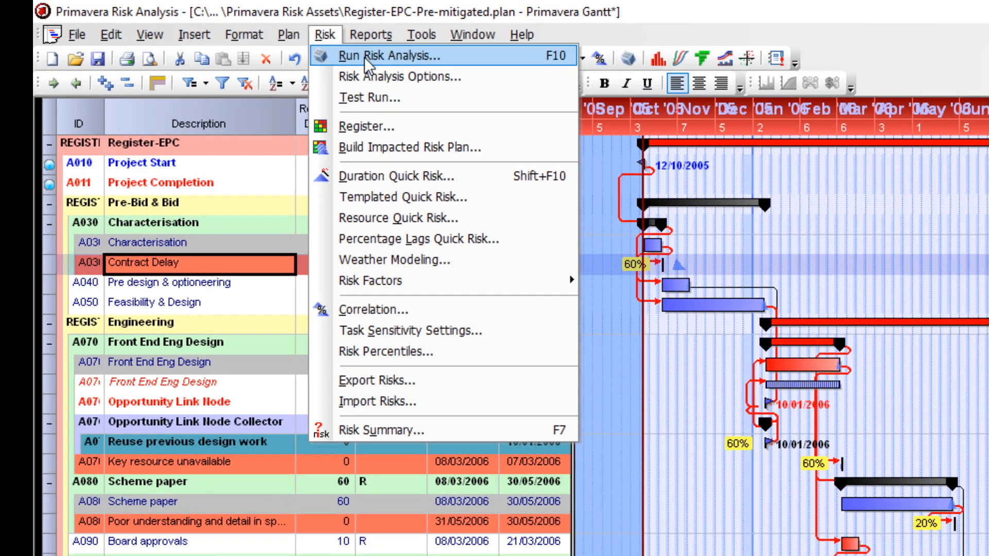
left_click(376, 57)
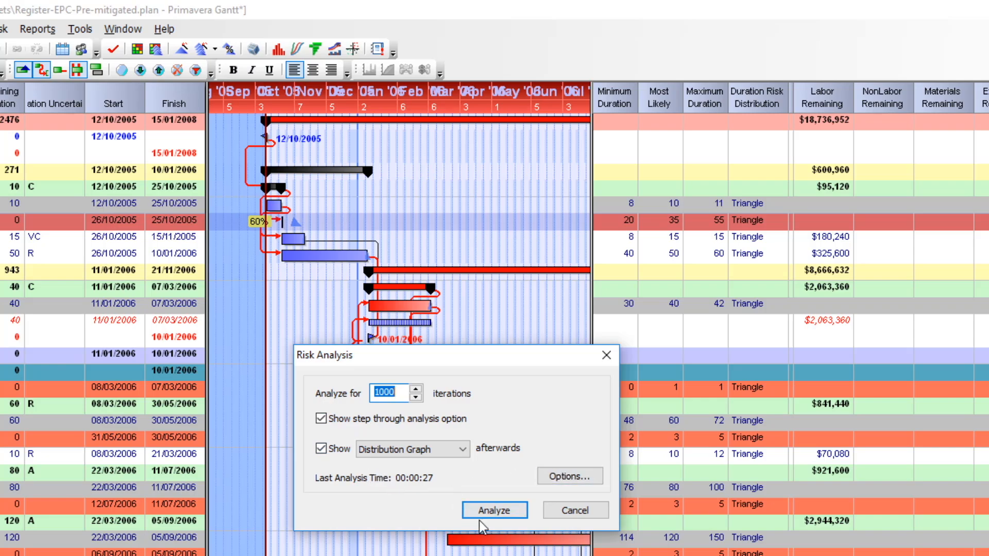
left_click(496, 509)
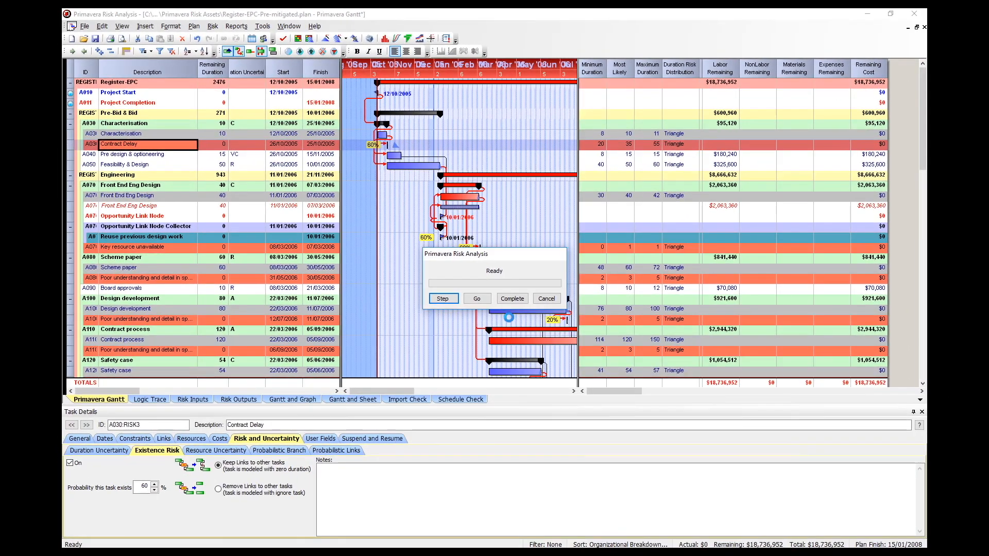
left_click(443, 301)
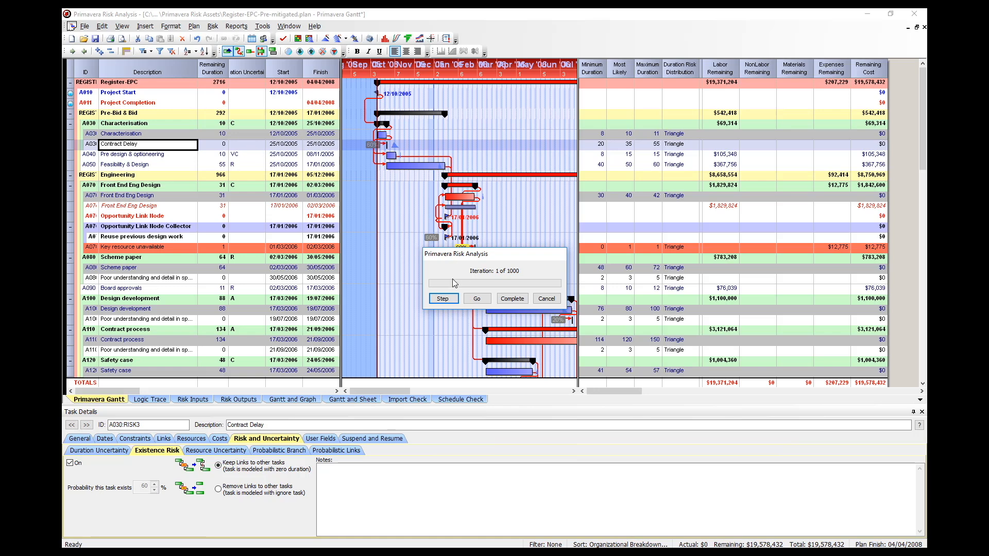
left_click(446, 297)
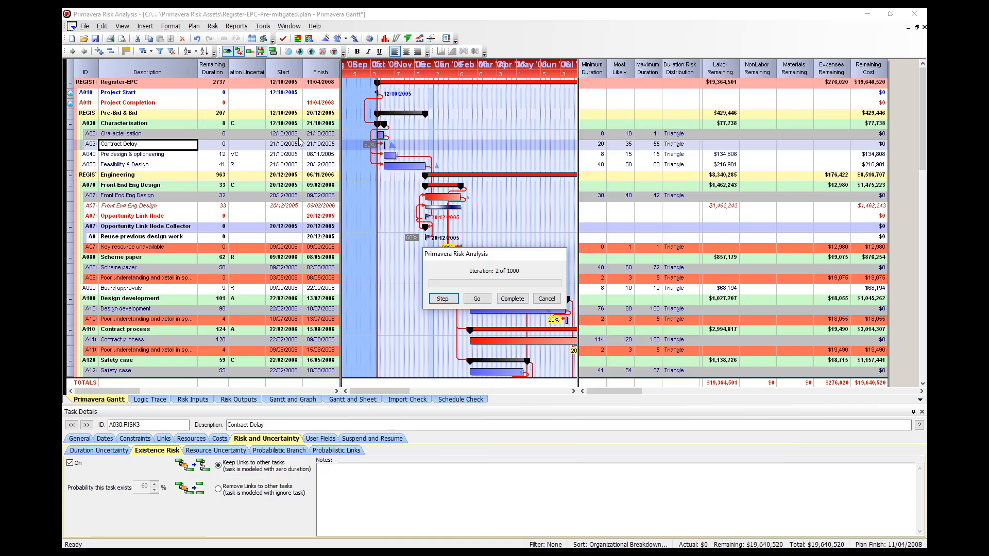
left_click(442, 299)
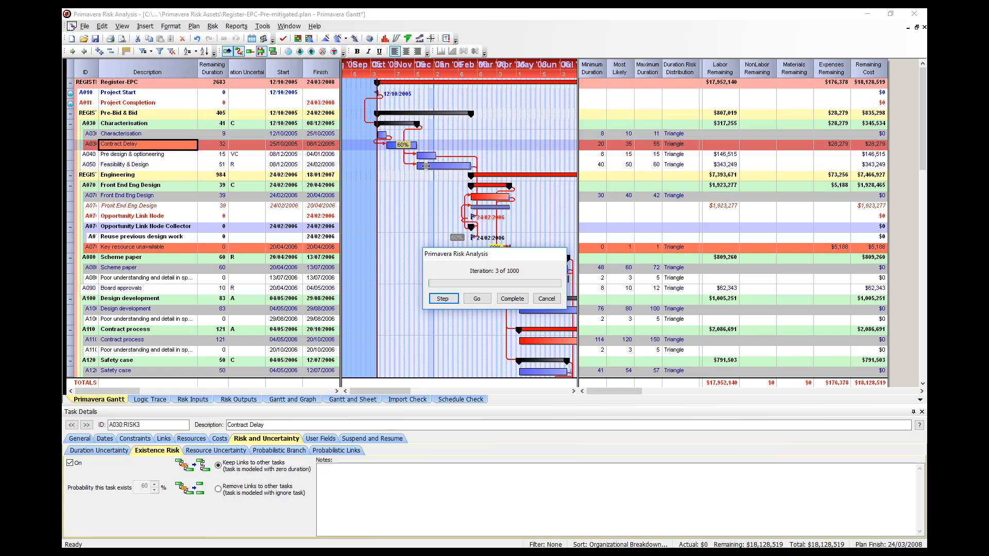
left_click(443, 299)
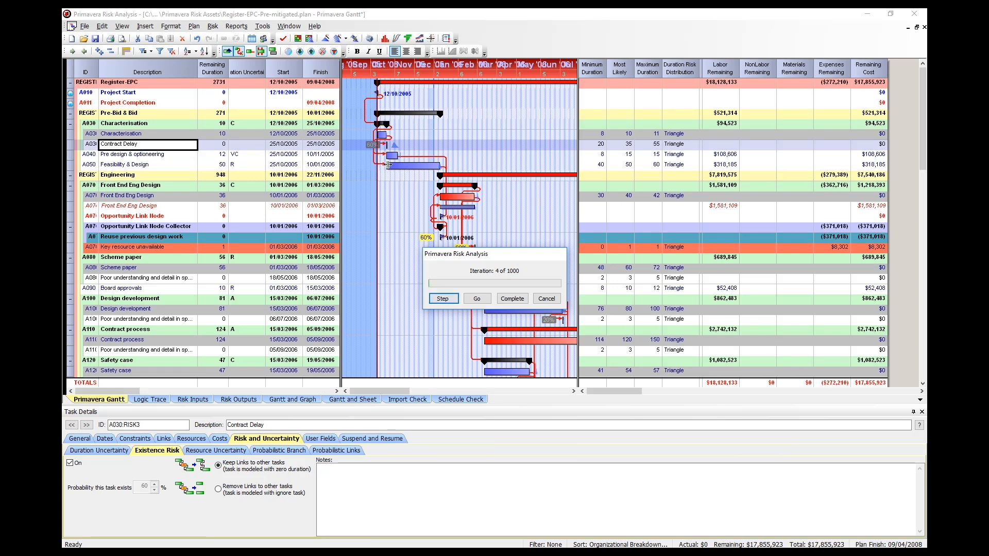
left_click(443, 300)
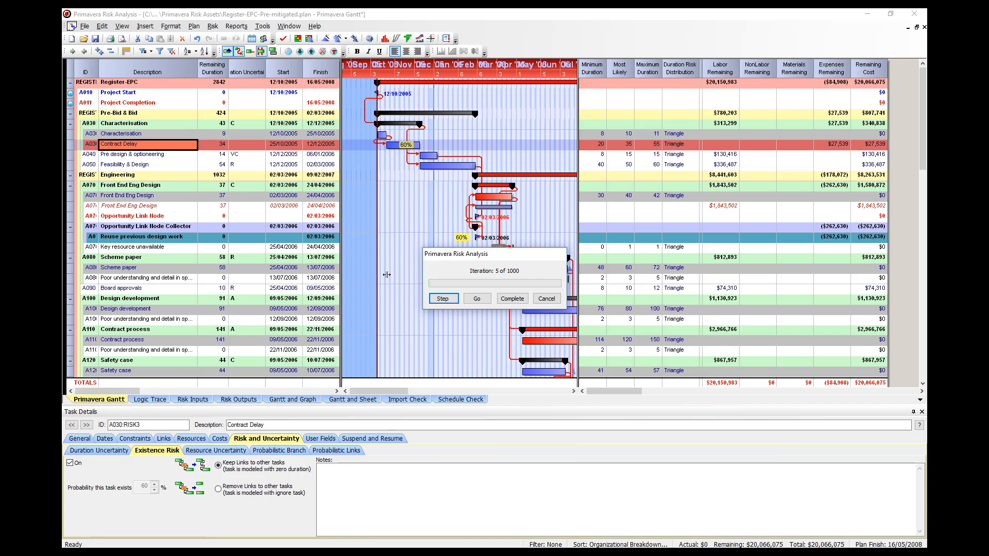
left_click(445, 300)
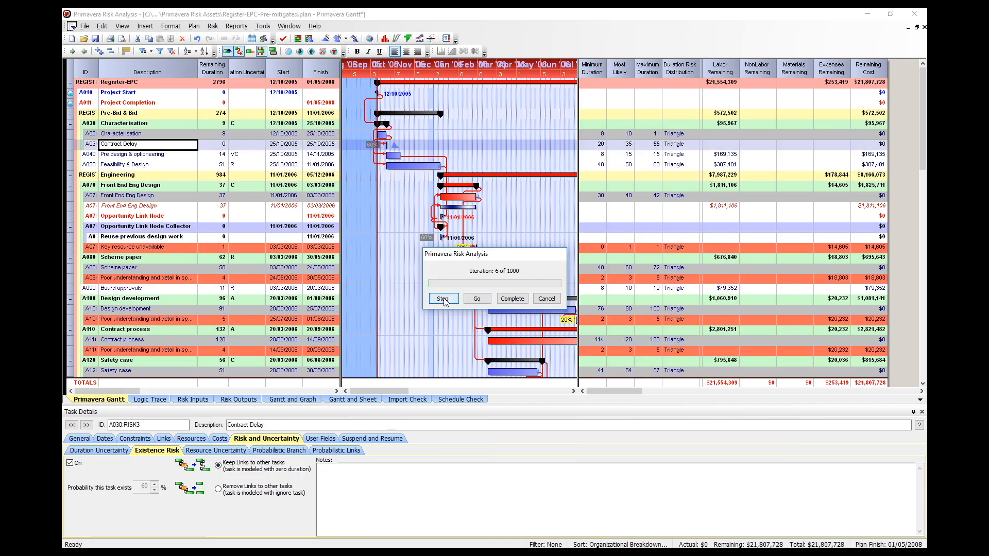
left_click(443, 299)
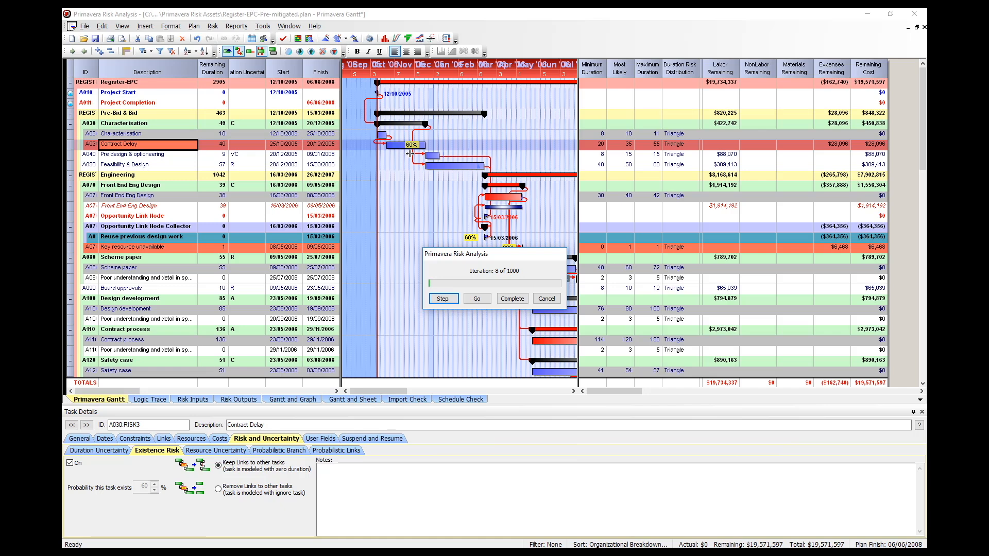
Complete the remaining iterations and show the finish date distribution of A030 - Characterisation, closing the graph when done.
left_click(513, 300)
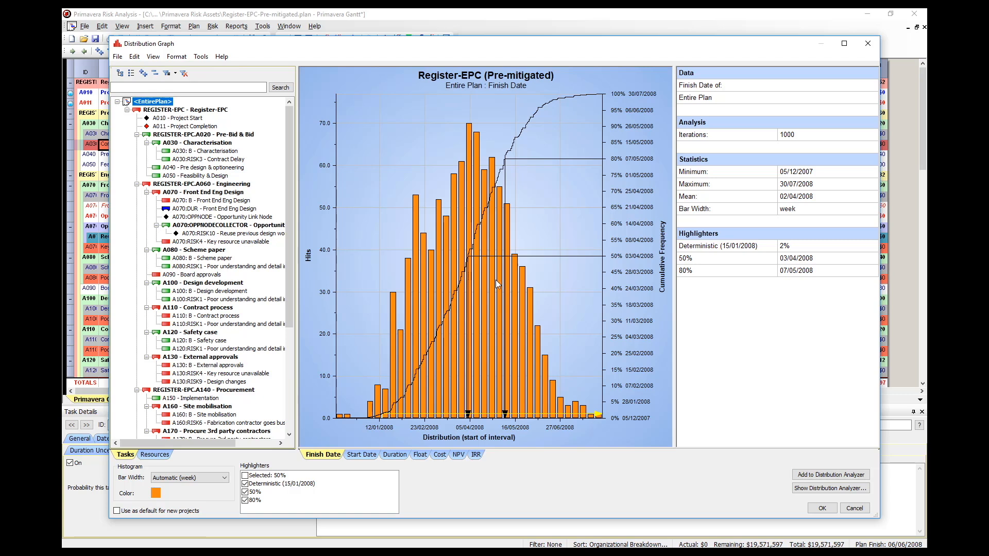
left_click(170, 144)
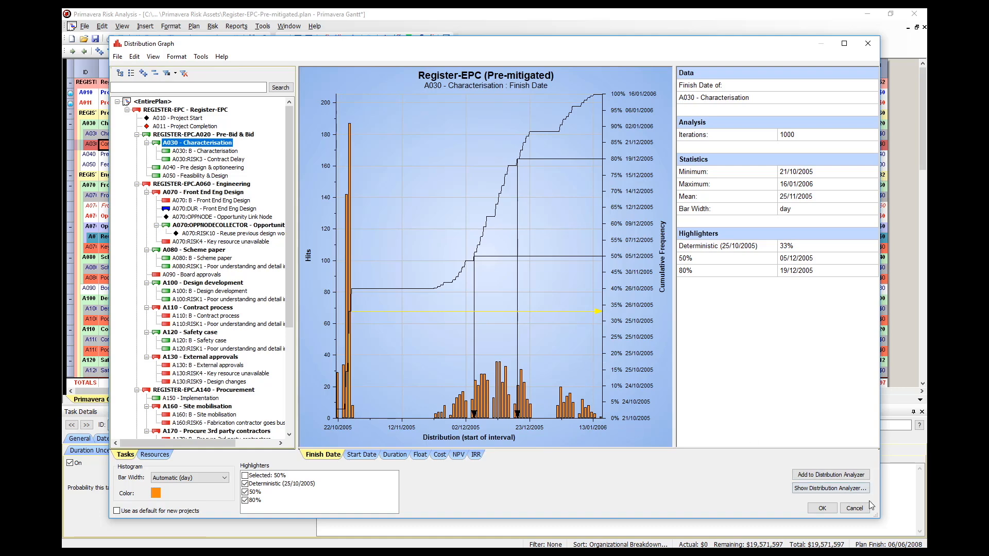
left_click(855, 509)
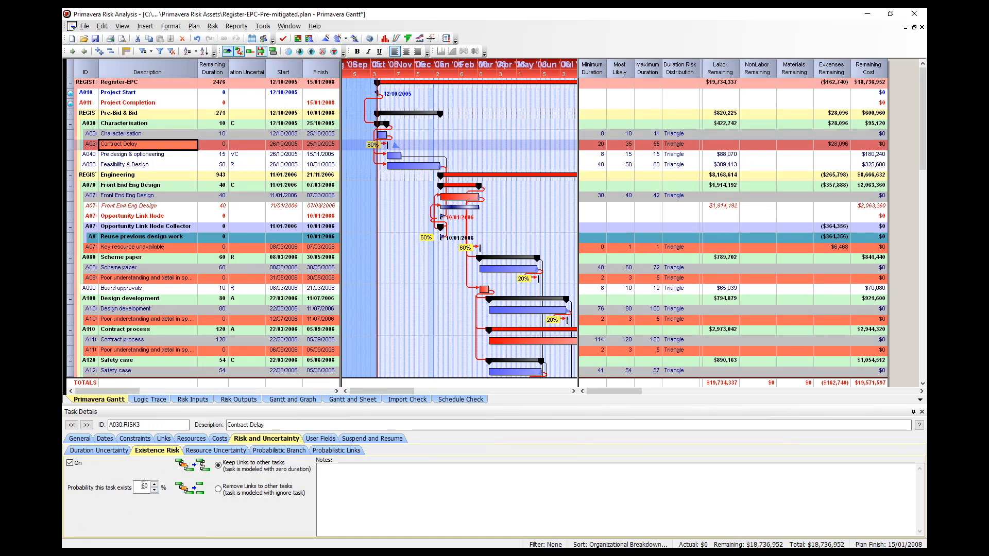
Rerun the full risk analysis with Contract Delay's existence probability set to 20%, and show the A030 - Characterisation finish date distribution.
left_click_drag(140, 487, 151, 483)
type("20")
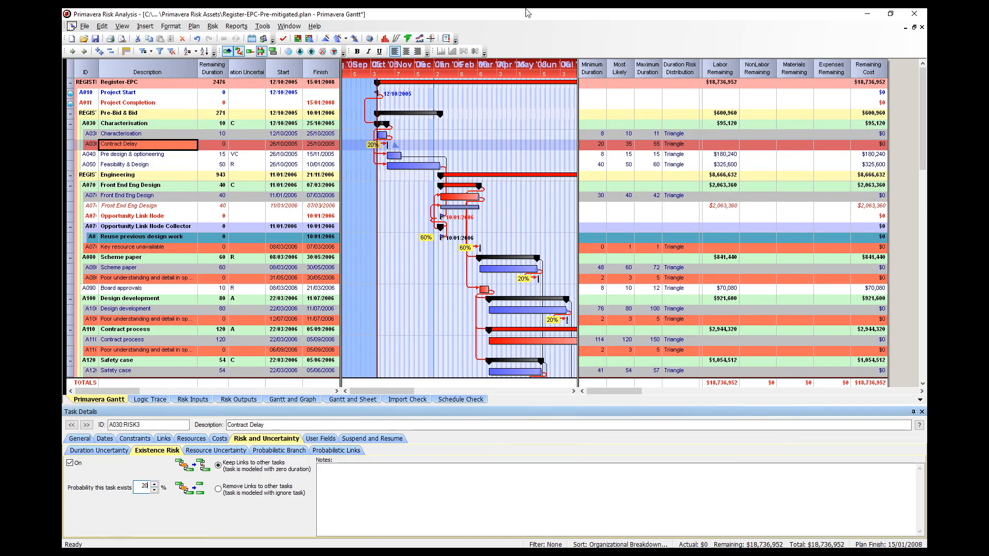
left_click(369, 39)
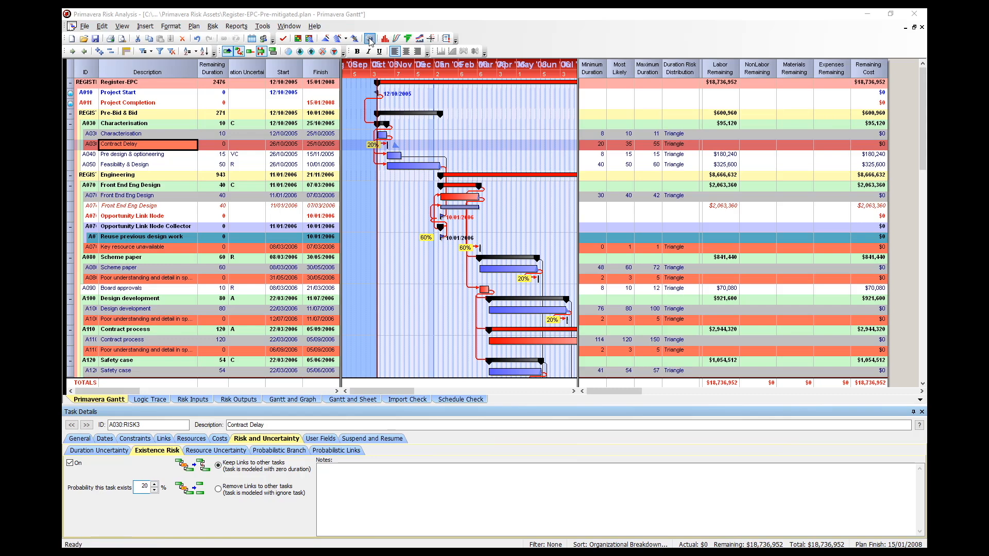
left_click(519, 325)
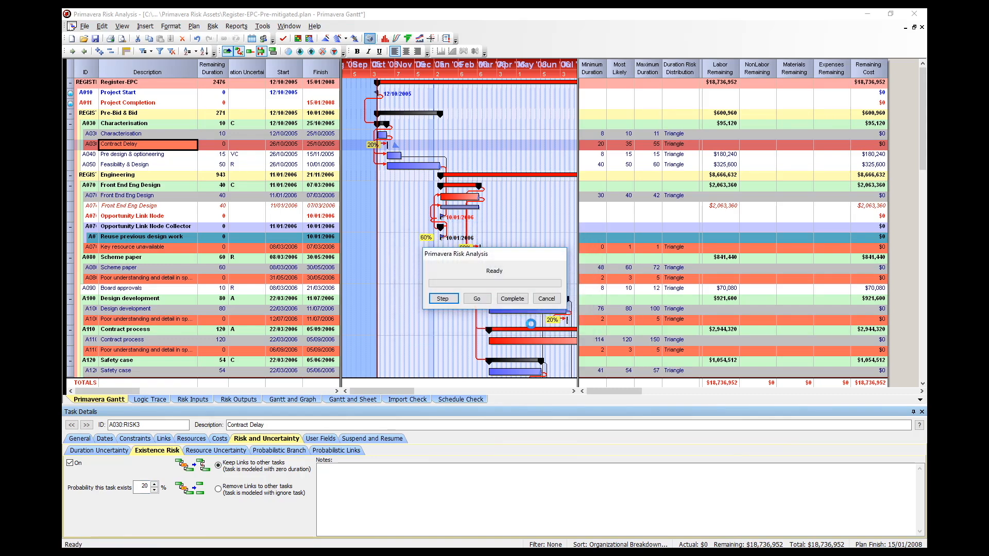
left_click(510, 300)
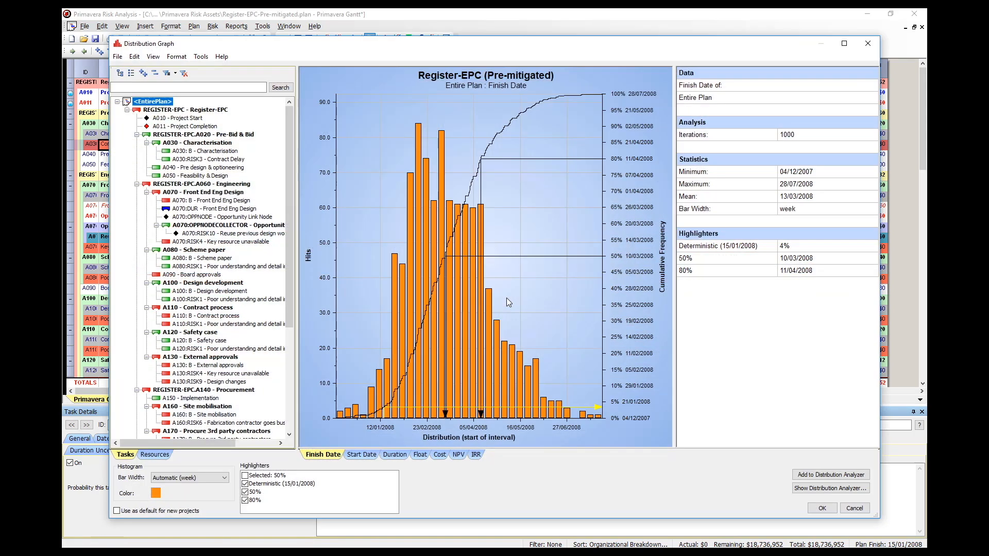
left_click(189, 144)
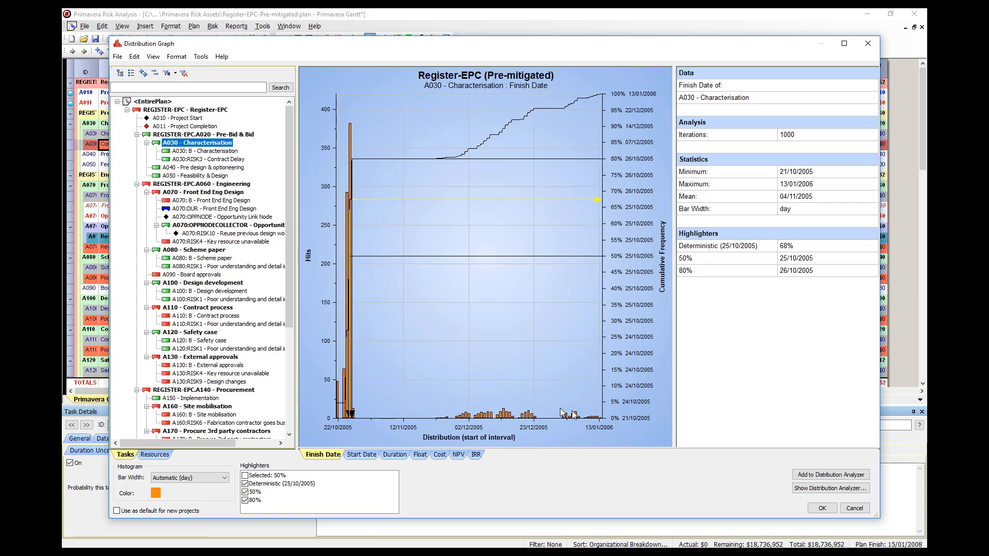
left_click(854, 509)
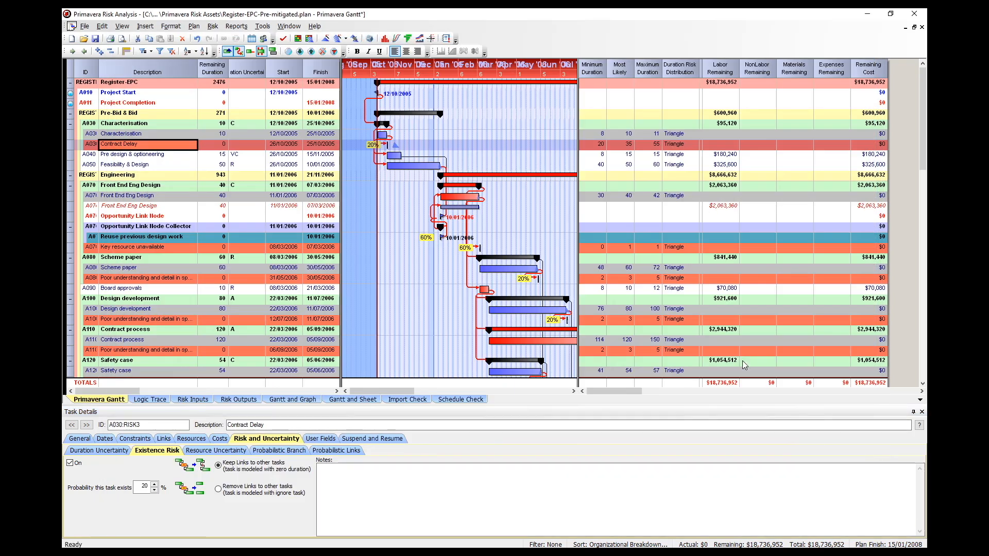
Set Contract Delay's existence probability to 60% and save the Register-EPC-Pre-mitigated plan.
double_click(140, 486)
type("6")
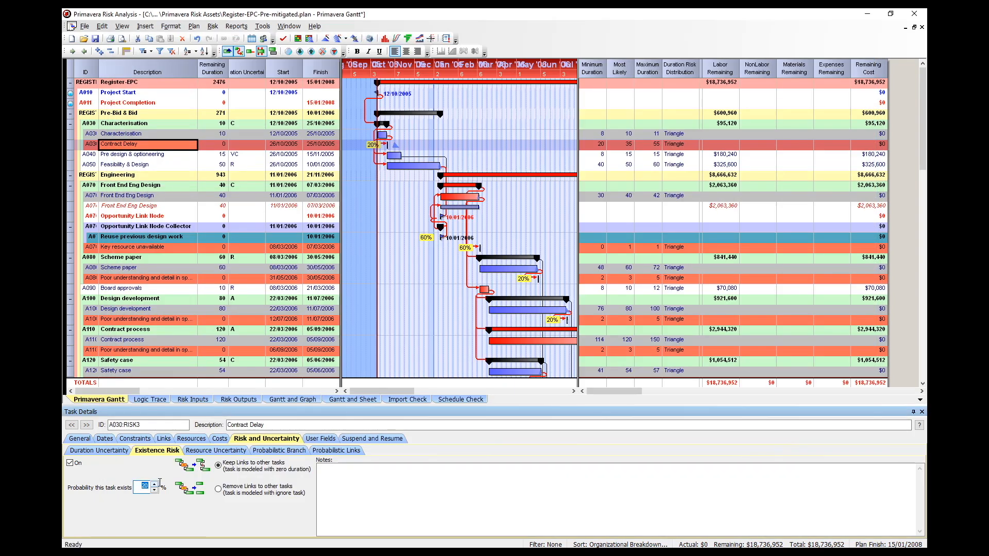
type("0")
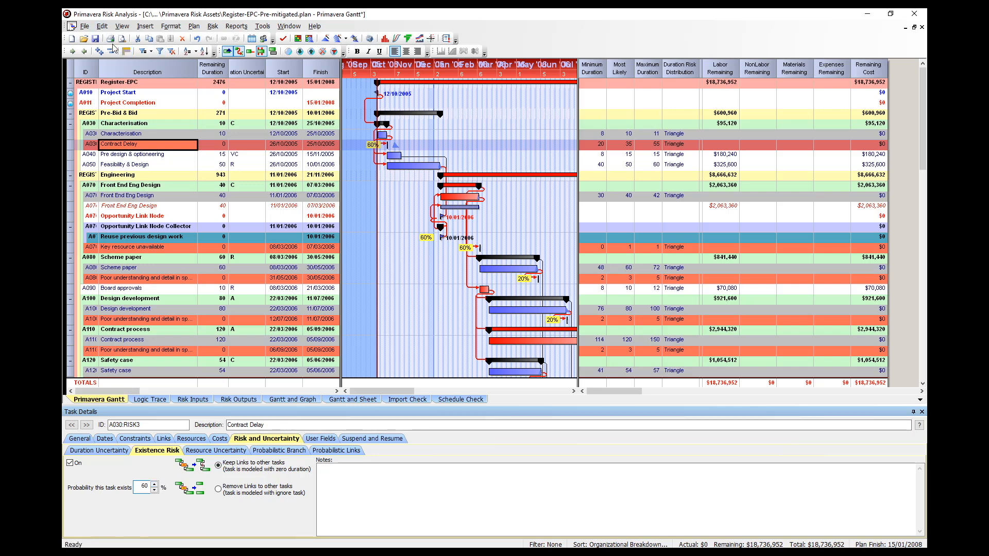
left_click(95, 38)
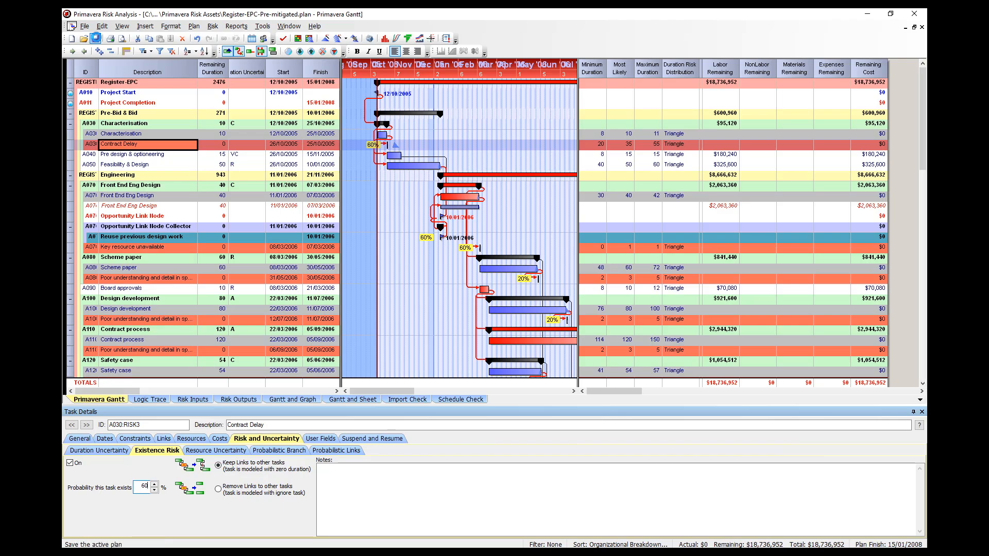